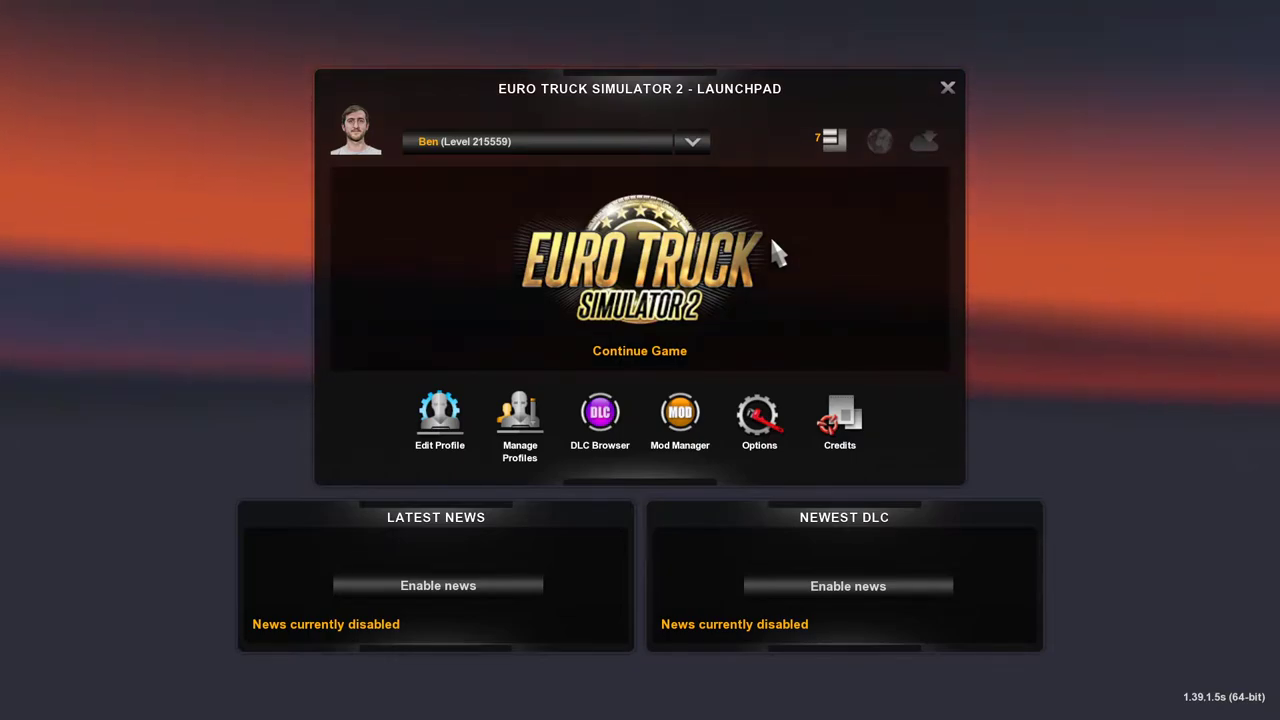
- Load the profile's last saved game from the Euro Truck Simulator 2 launchpad with Continue Game
click(930, 150)
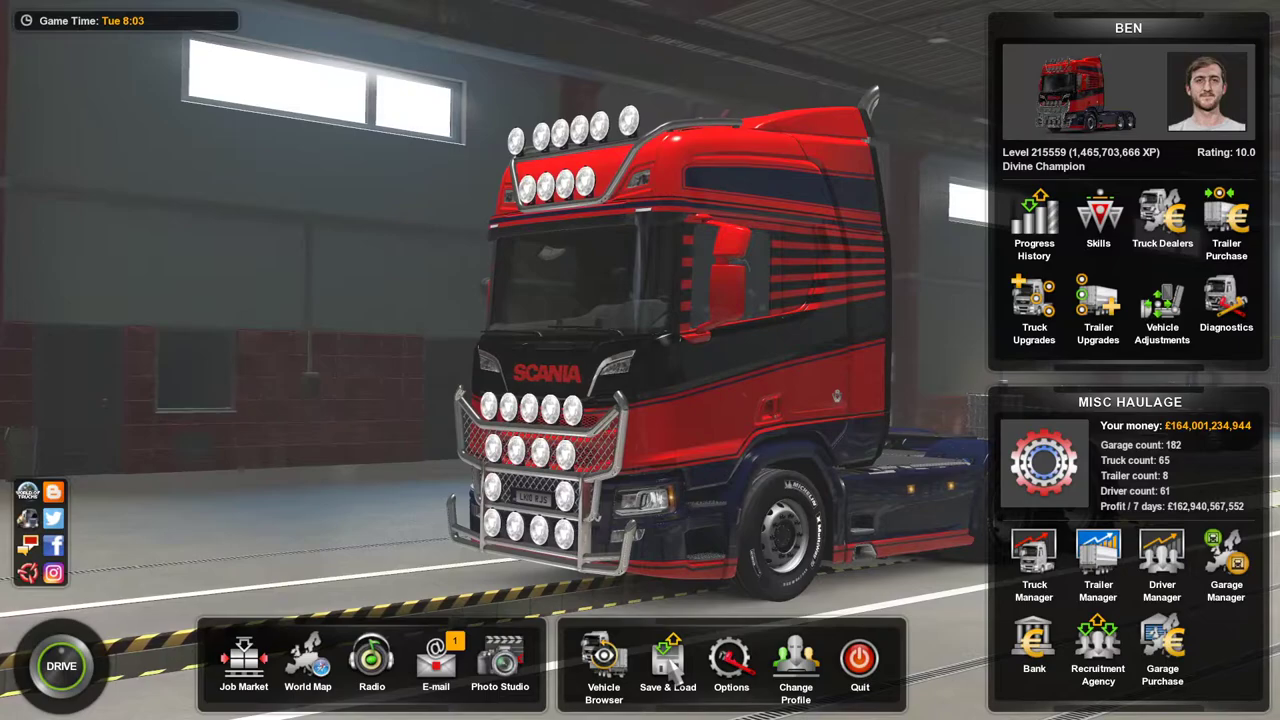
- Save progress to a new save slot, then quit Euro Truck Simulator 2
click(684, 698)
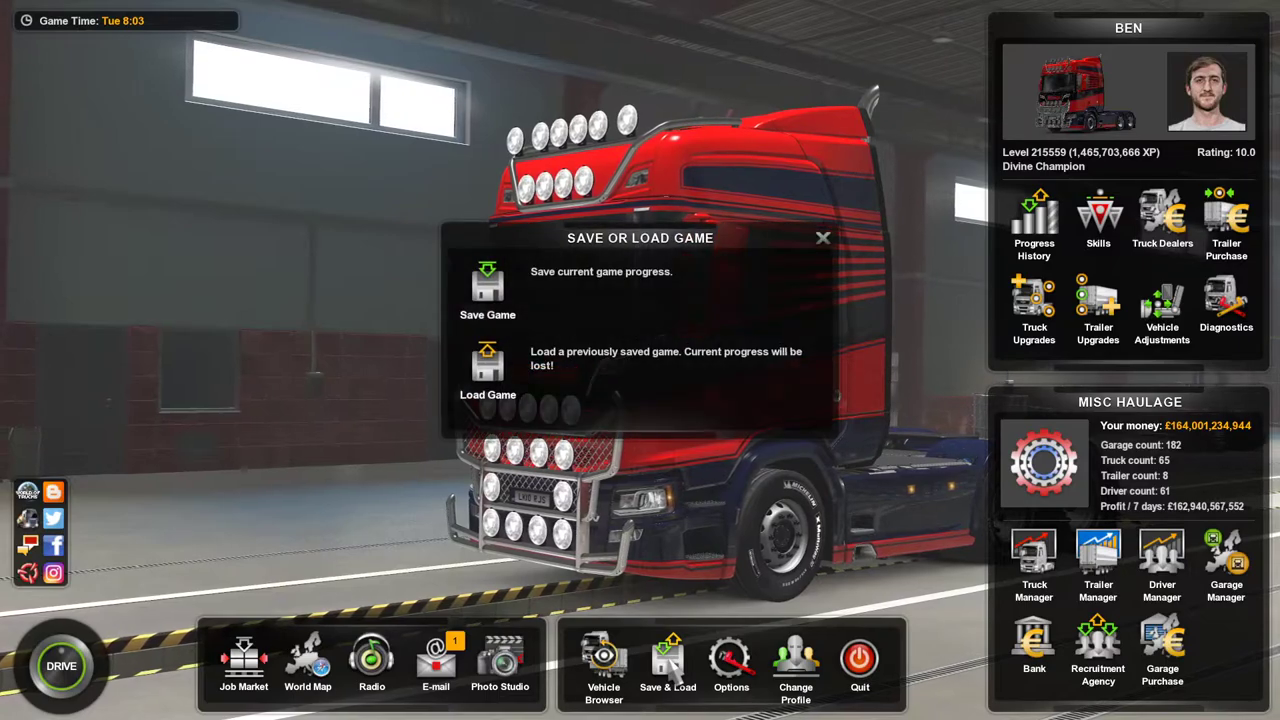
click(568, 290)
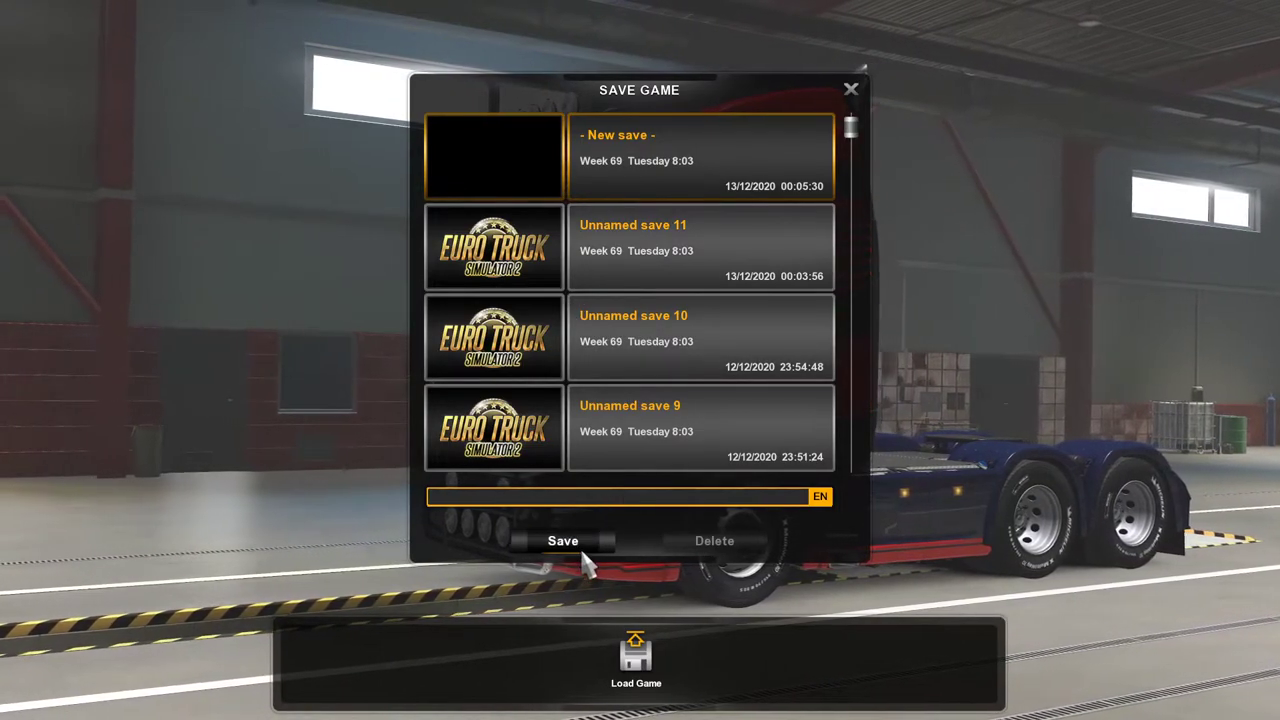
click(578, 546)
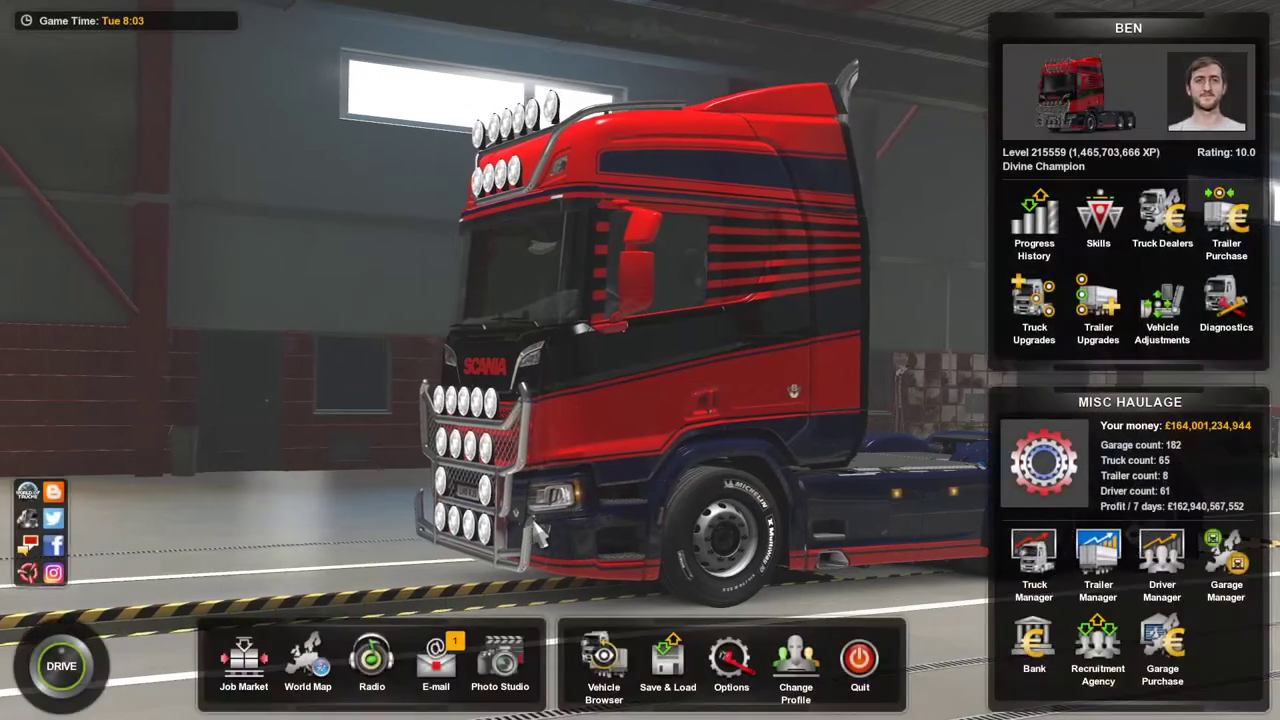
click(860, 658)
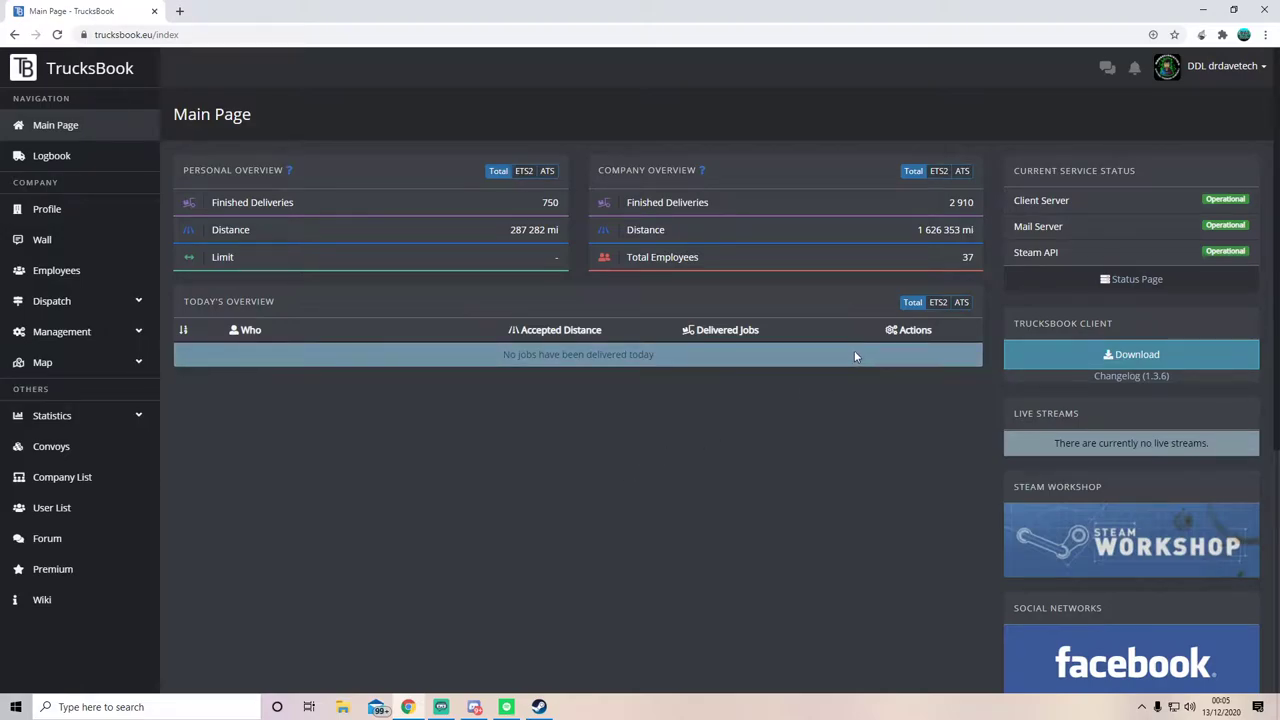
- Open account settings and check the ETS2 units: GBP, miles, kg, litres, imperial mpg, ProMods 2.51
click(1208, 70)
click(1196, 126)
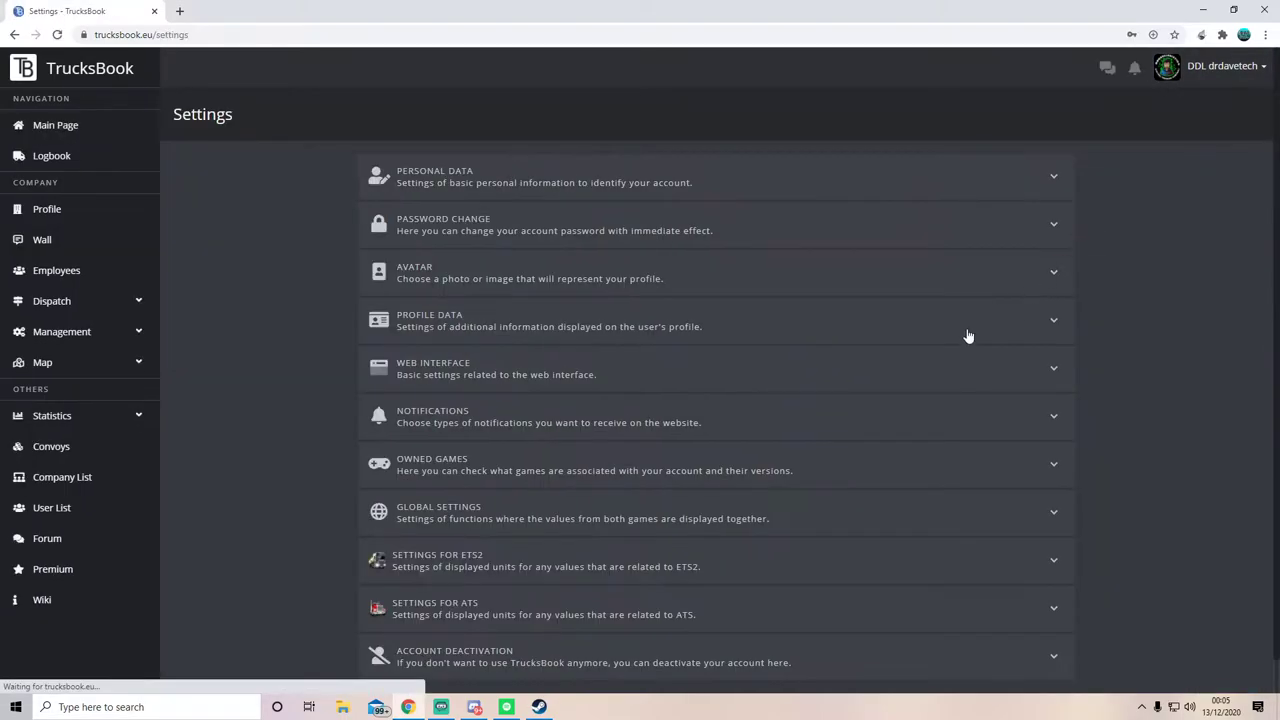
scroll(695, 407, down, 1)
click(487, 534)
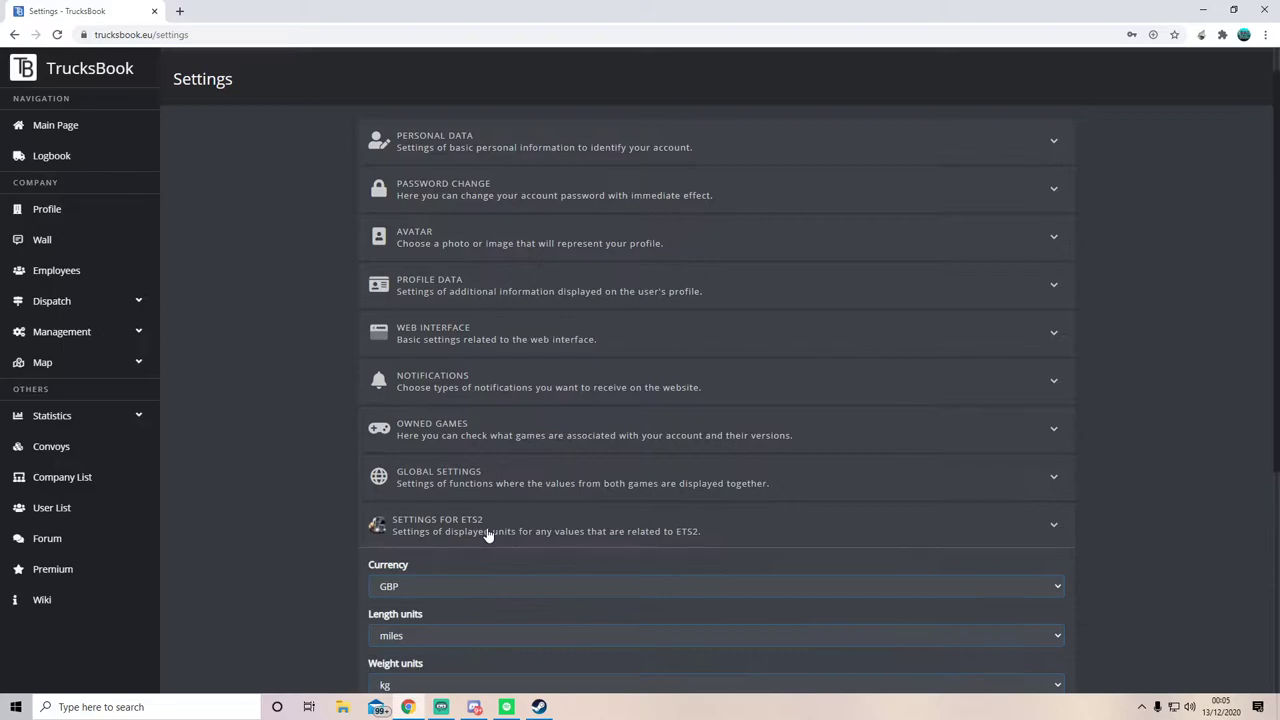
scroll(490, 520, down, 1)
scroll(487, 480, down, 3)
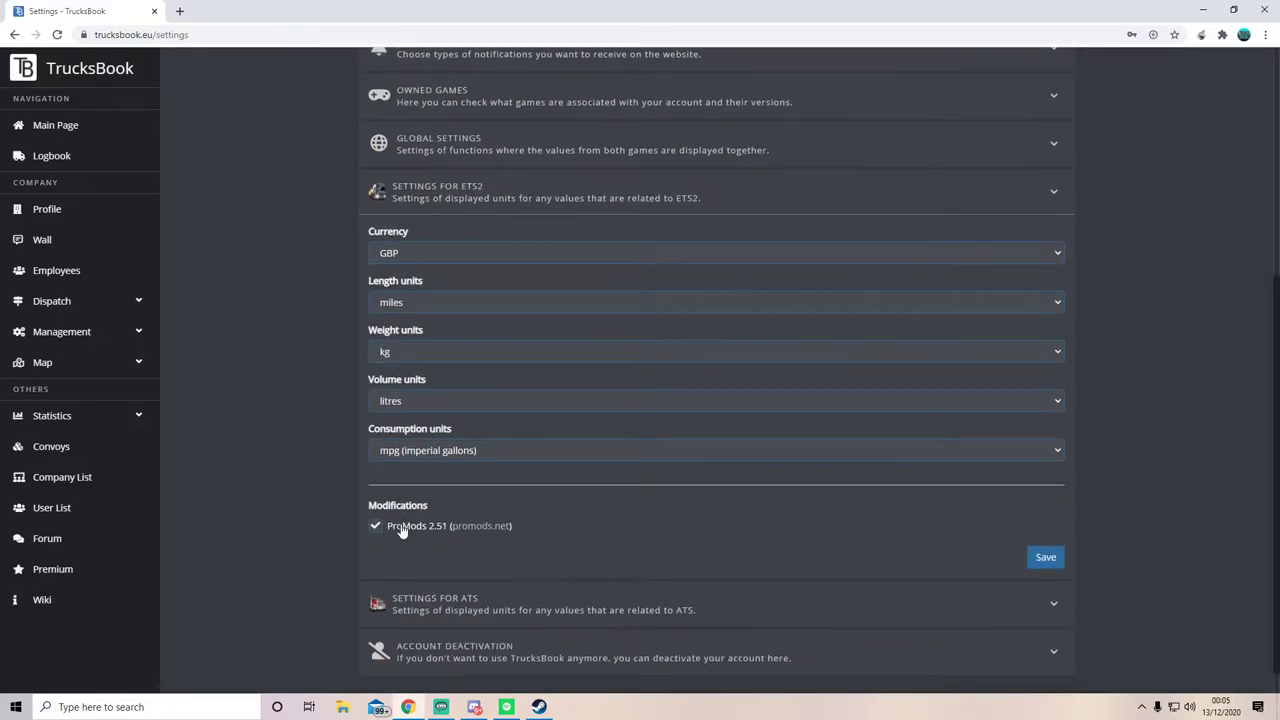
- Collapse the ETS2 section, review the ATS settings using EUR, and save
click(1040, 558)
scroll(570, 441, down, 1)
click(571, 580)
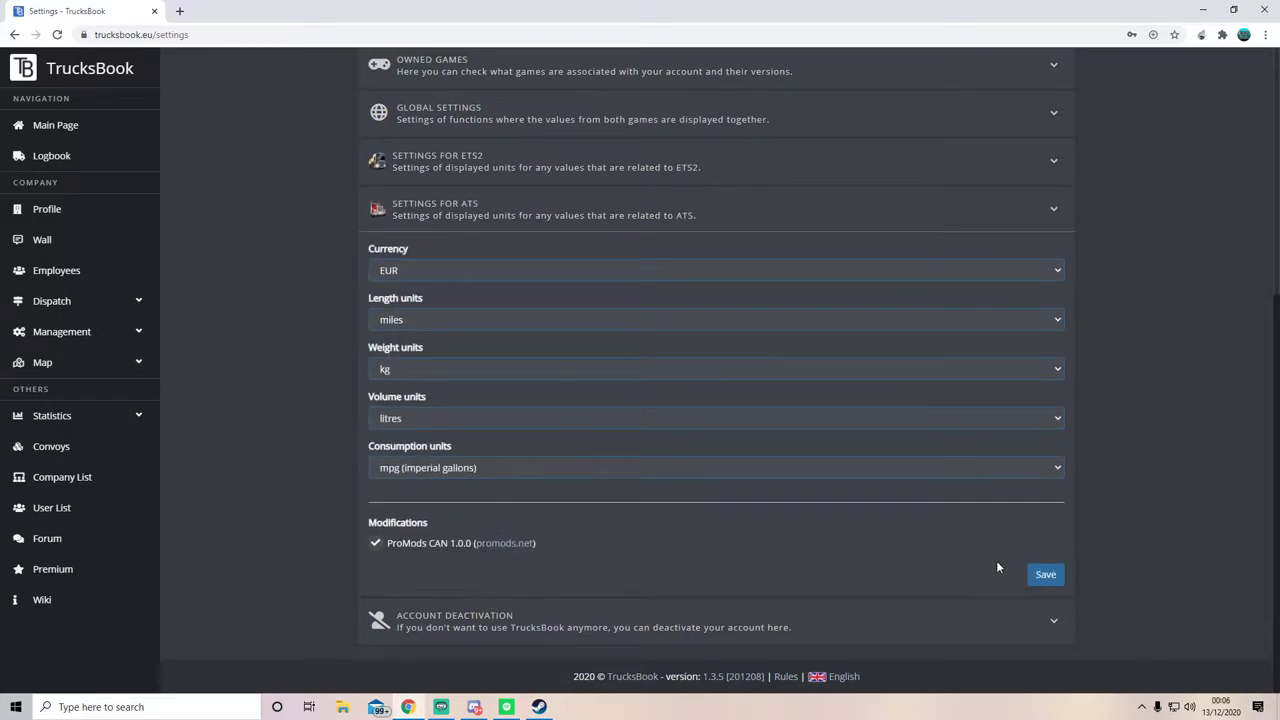
click(1043, 573)
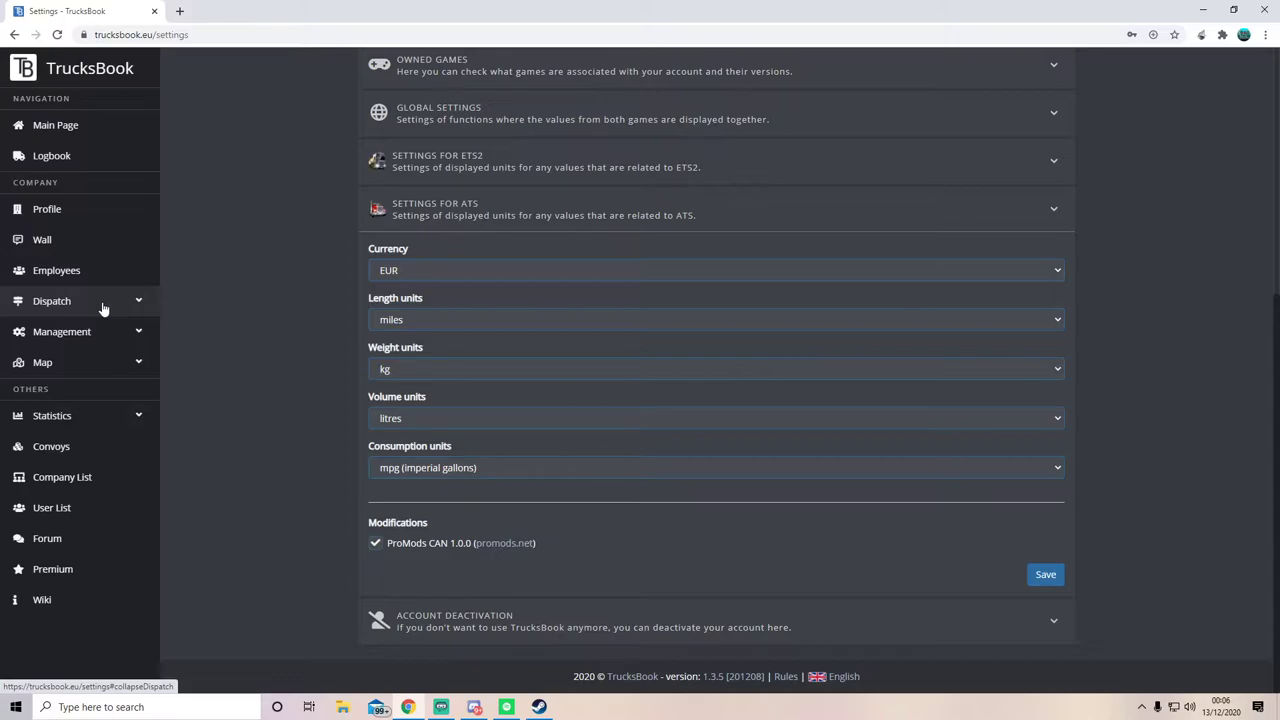
- Go to Dispatch > Manage Jobs for Euro Truck Simulator 2
click(103, 305)
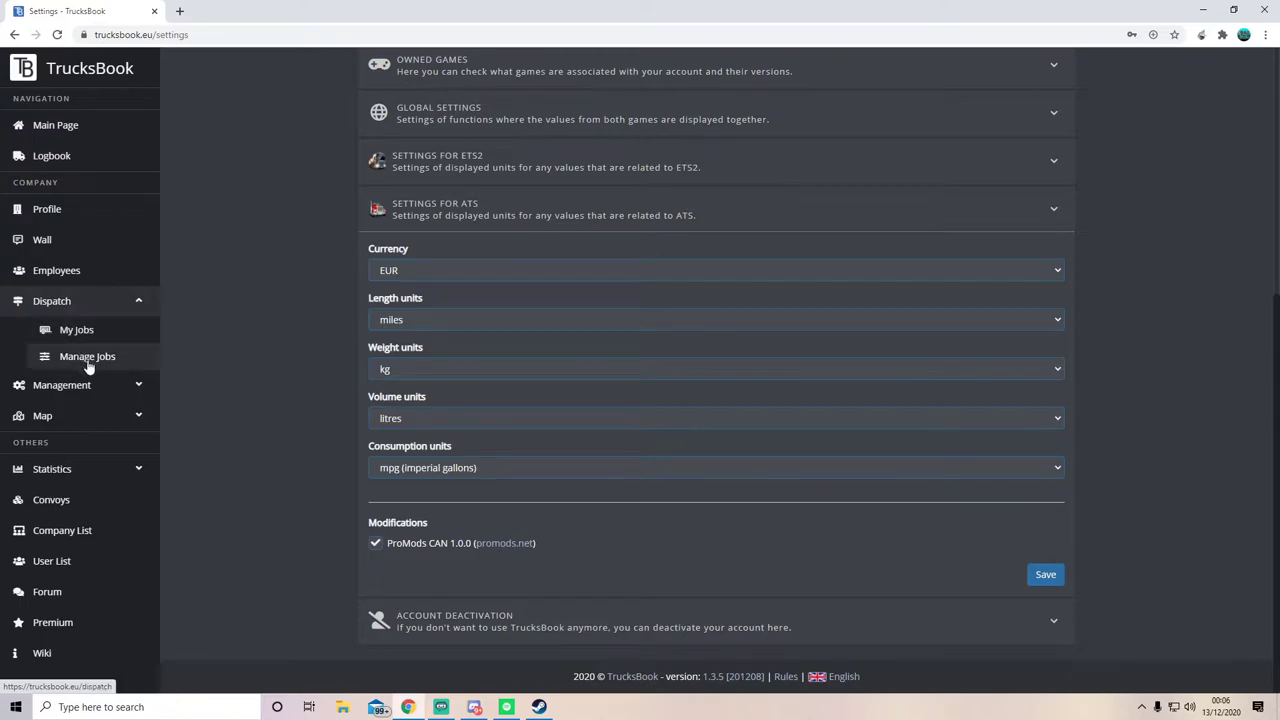
click(87, 360)
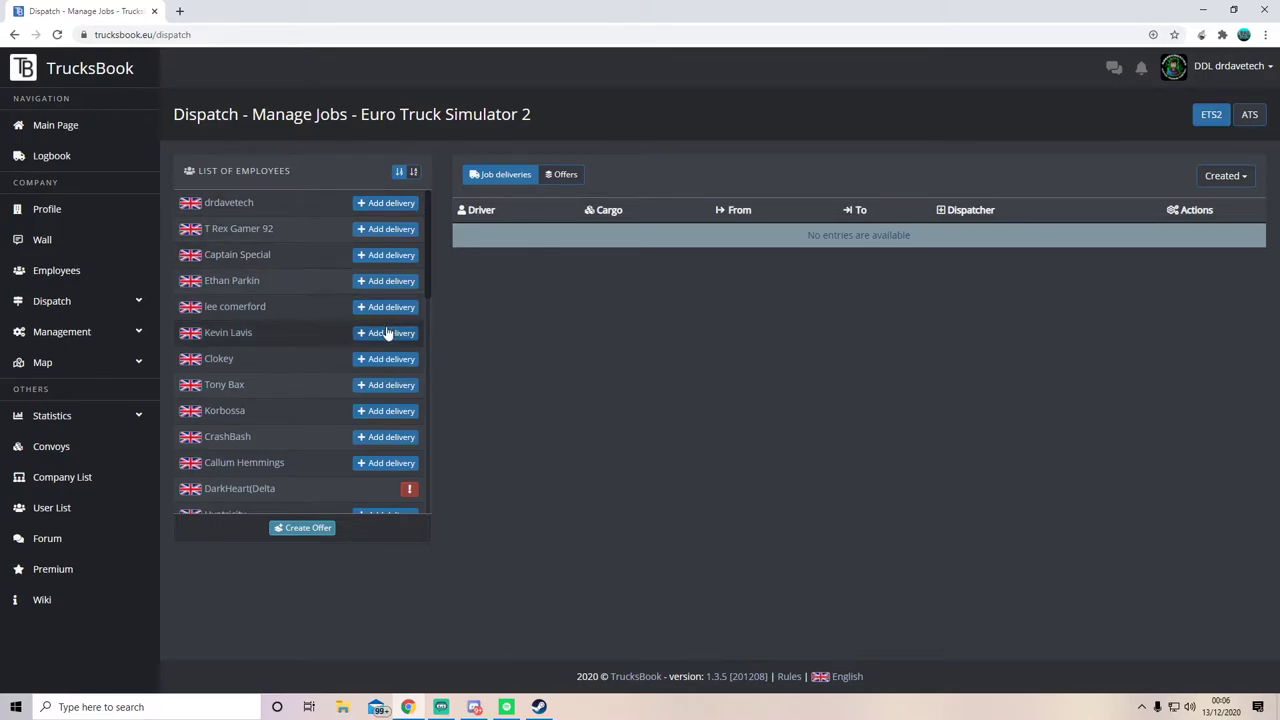
- Start a new job offer carrying Asphalt Miller - Writgen 808
click(313, 530)
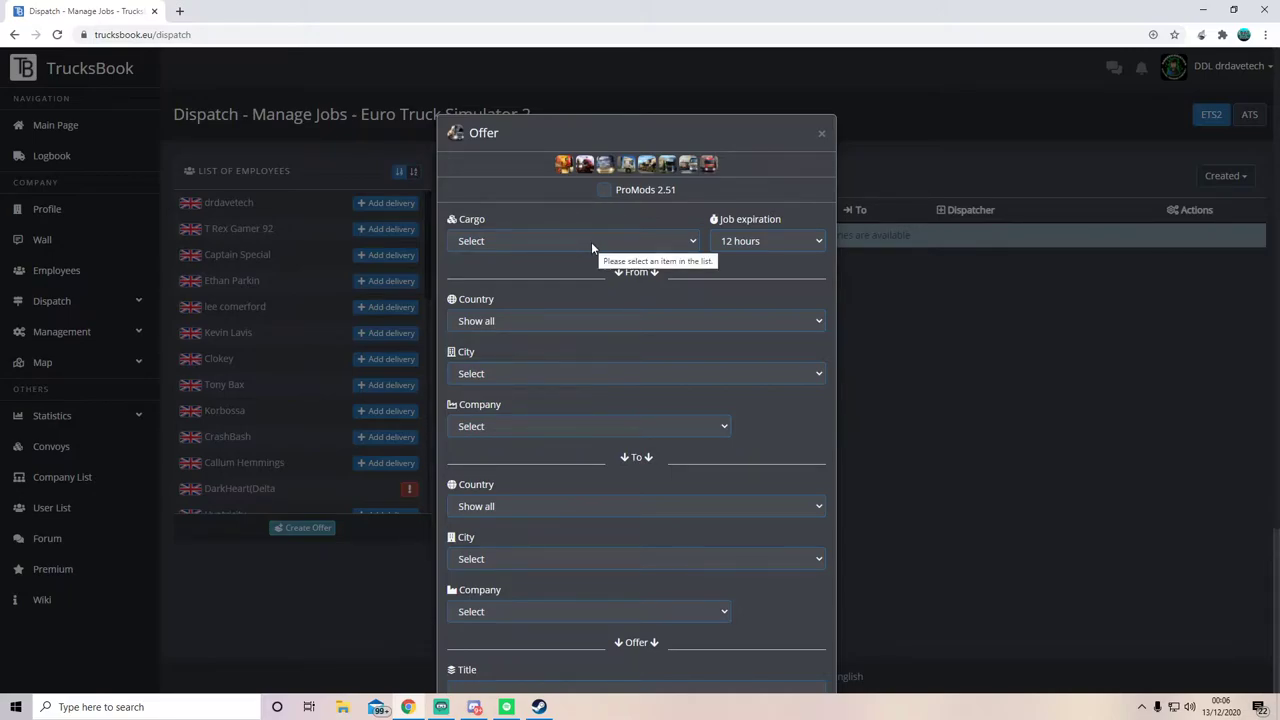
click(591, 242)
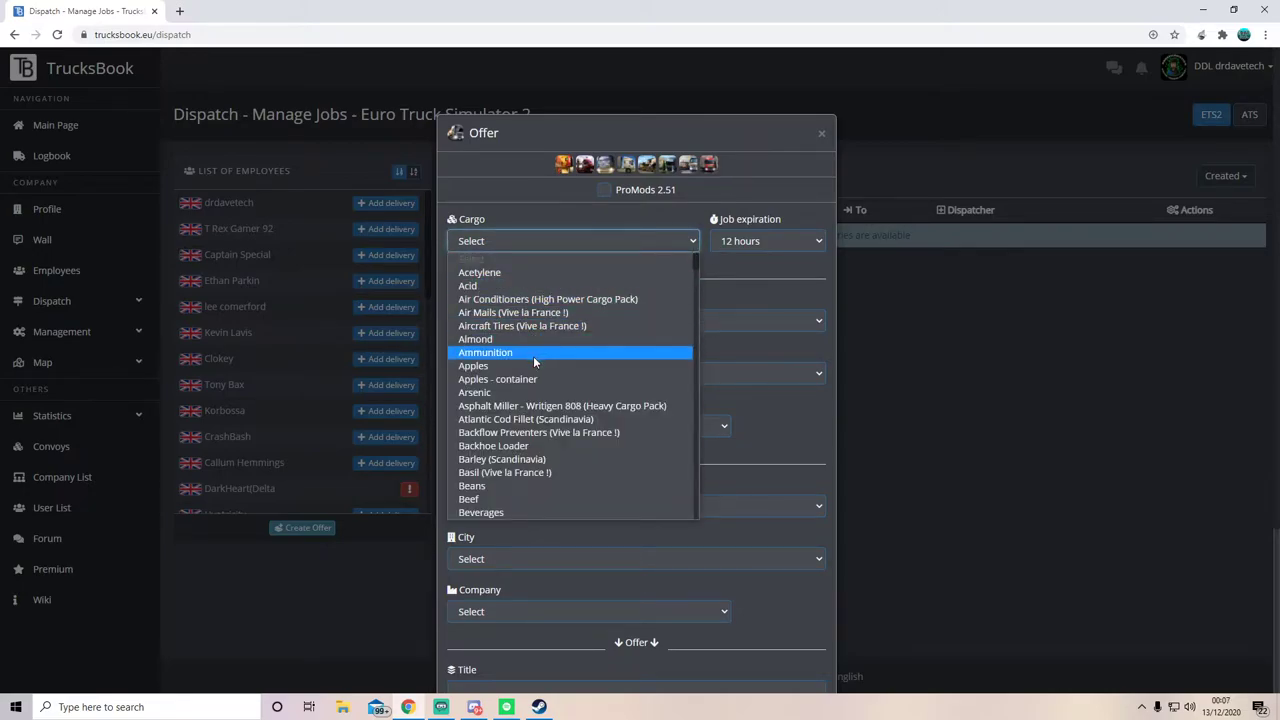
click(541, 410)
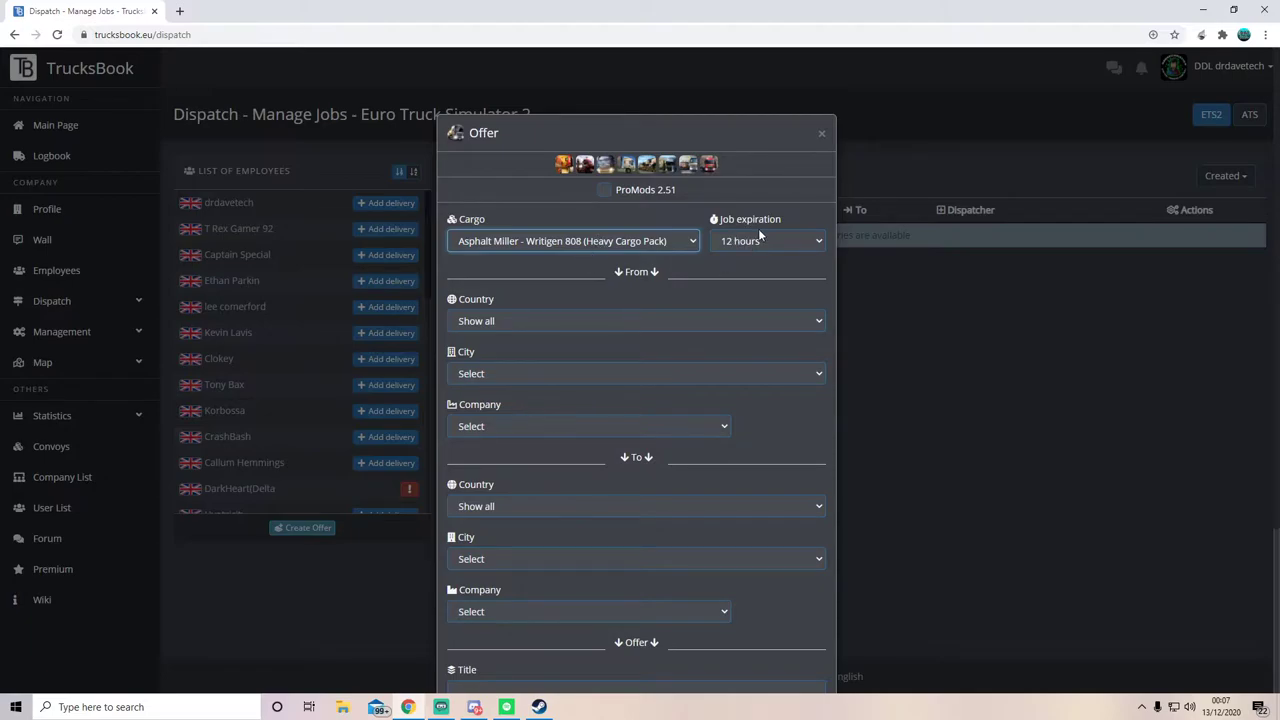
- Set the offer's origin to company SellPlan in London, United Kingdom
click(572, 321)
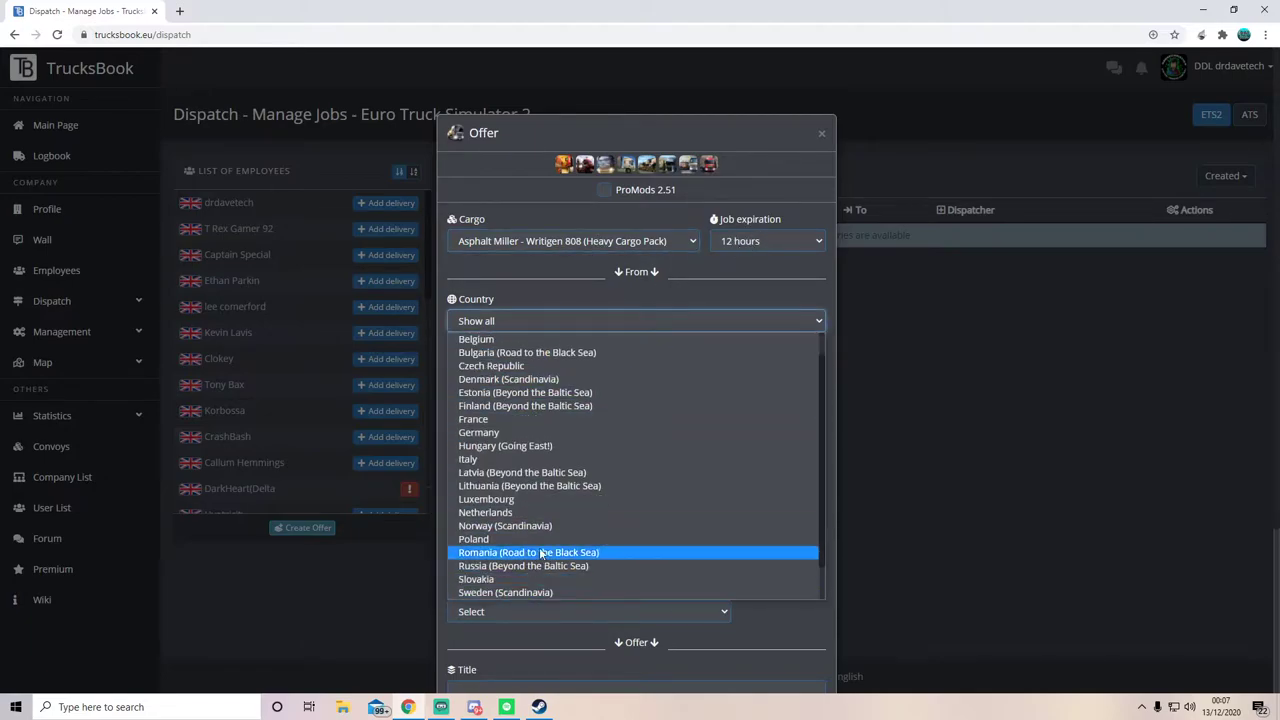
scroll(539, 536, down, 3)
click(528, 592)
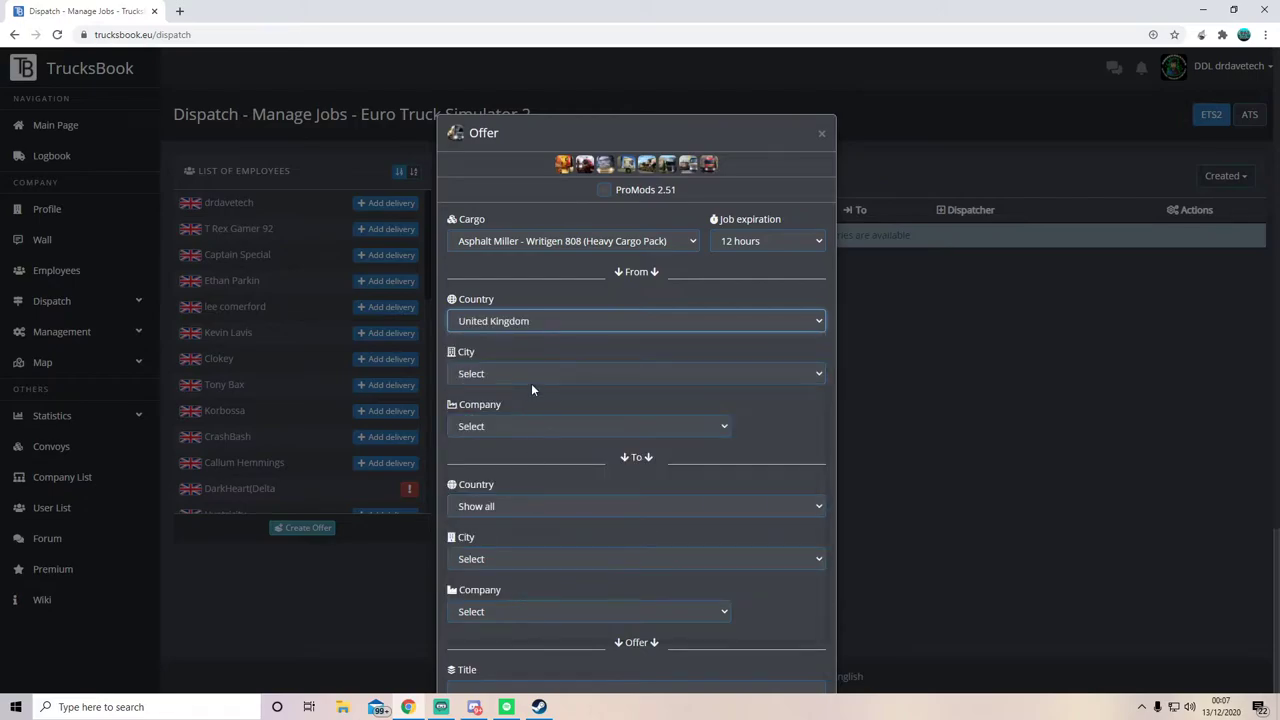
click(531, 375)
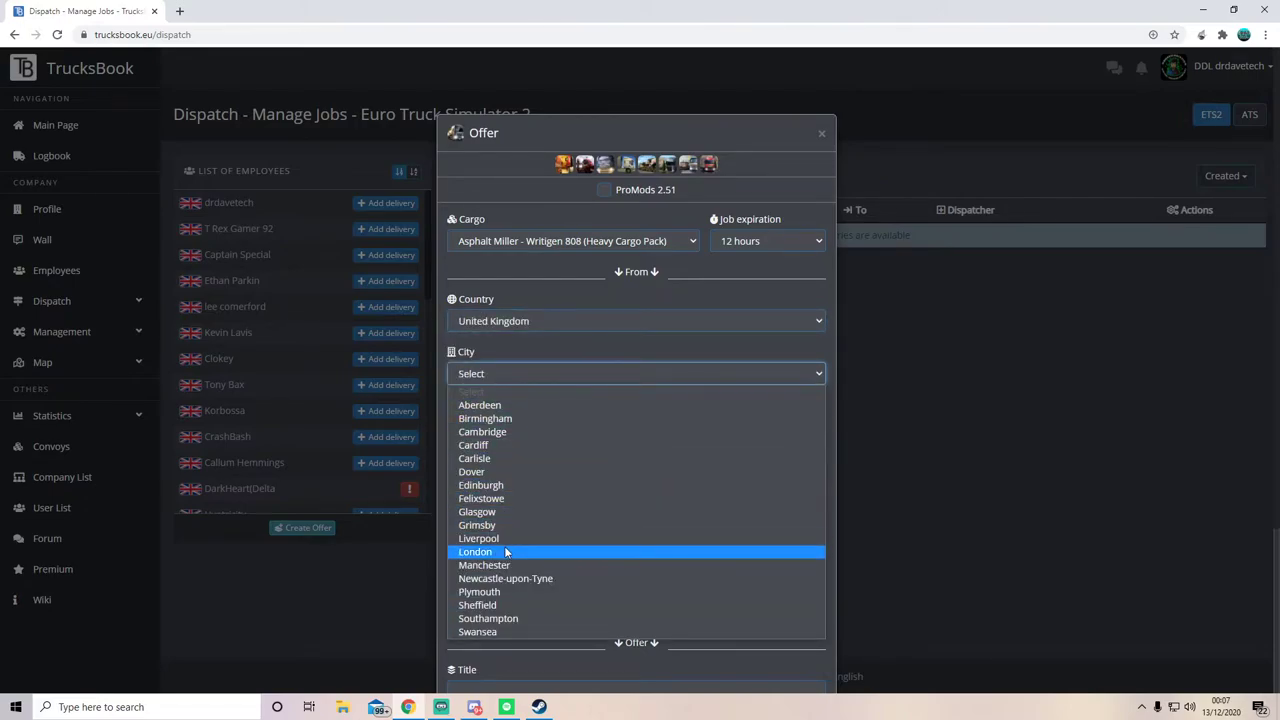
click(505, 551)
click(520, 428)
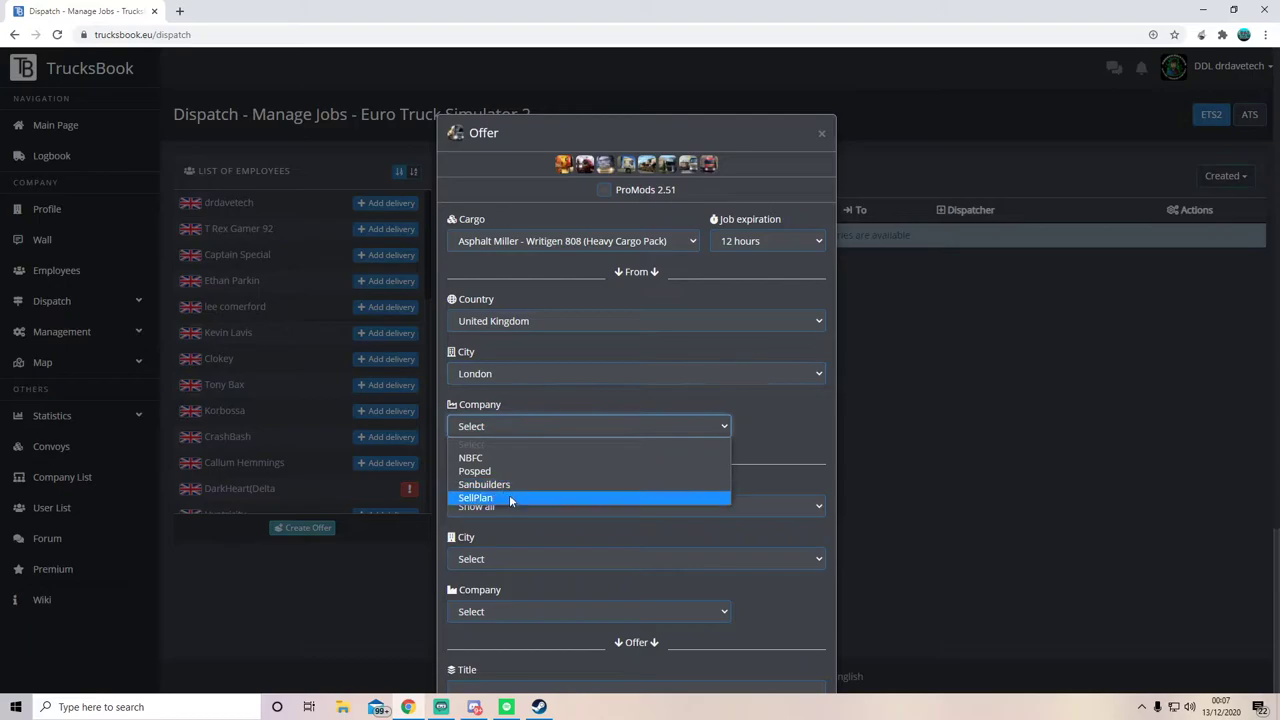
click(509, 494)
scroll(567, 387, down, 2)
click(534, 288)
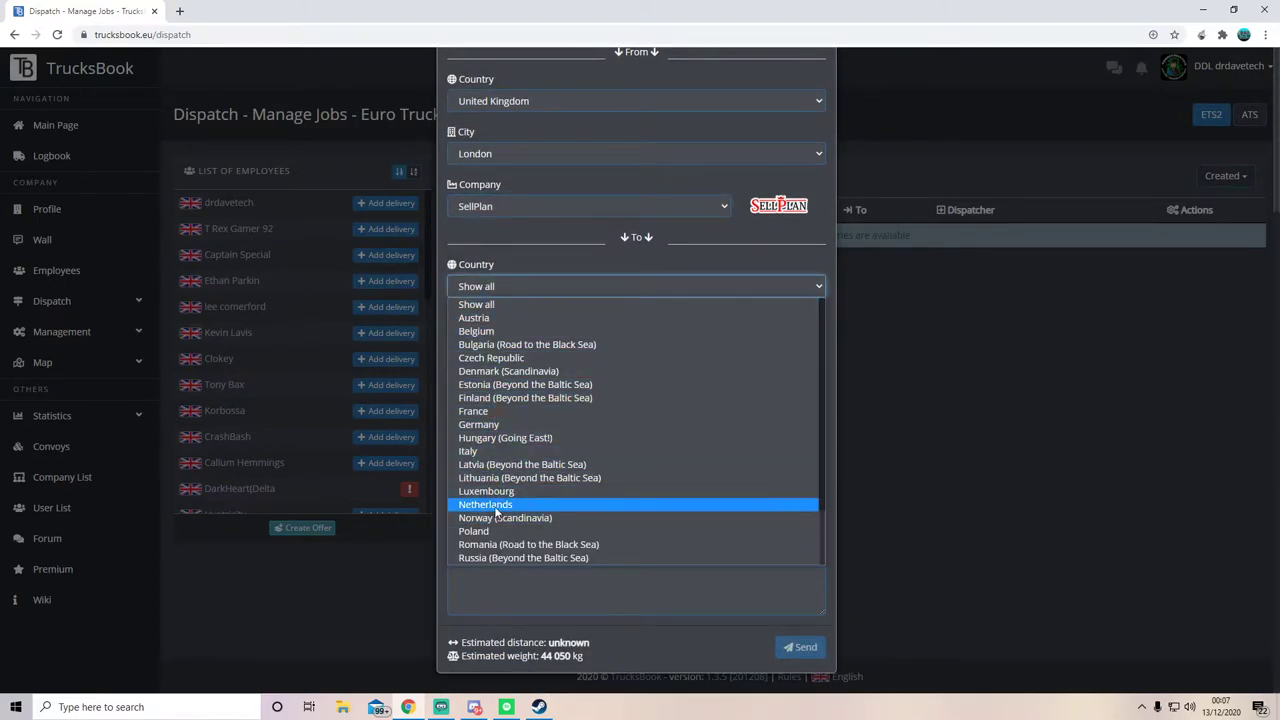
- Set the offer's destination to company SellPlan in London, United Kingdom
scroll(510, 504, down, 2)
click(505, 557)
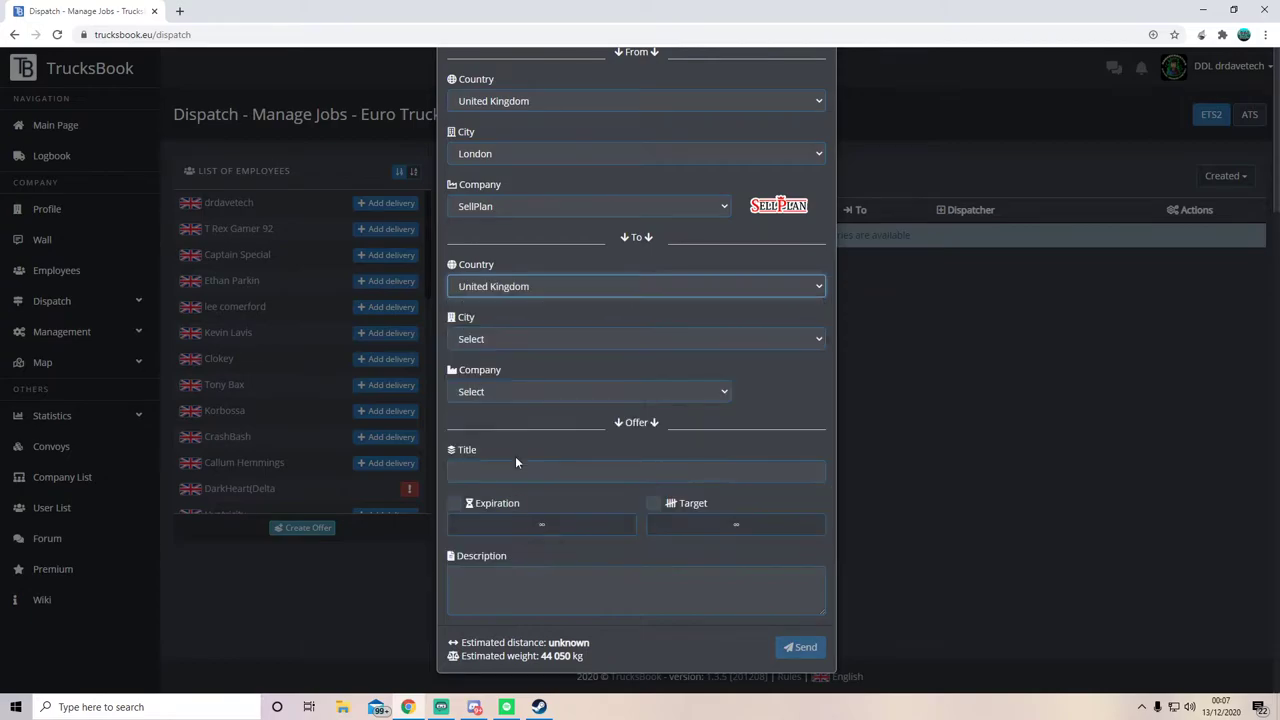
click(514, 337)
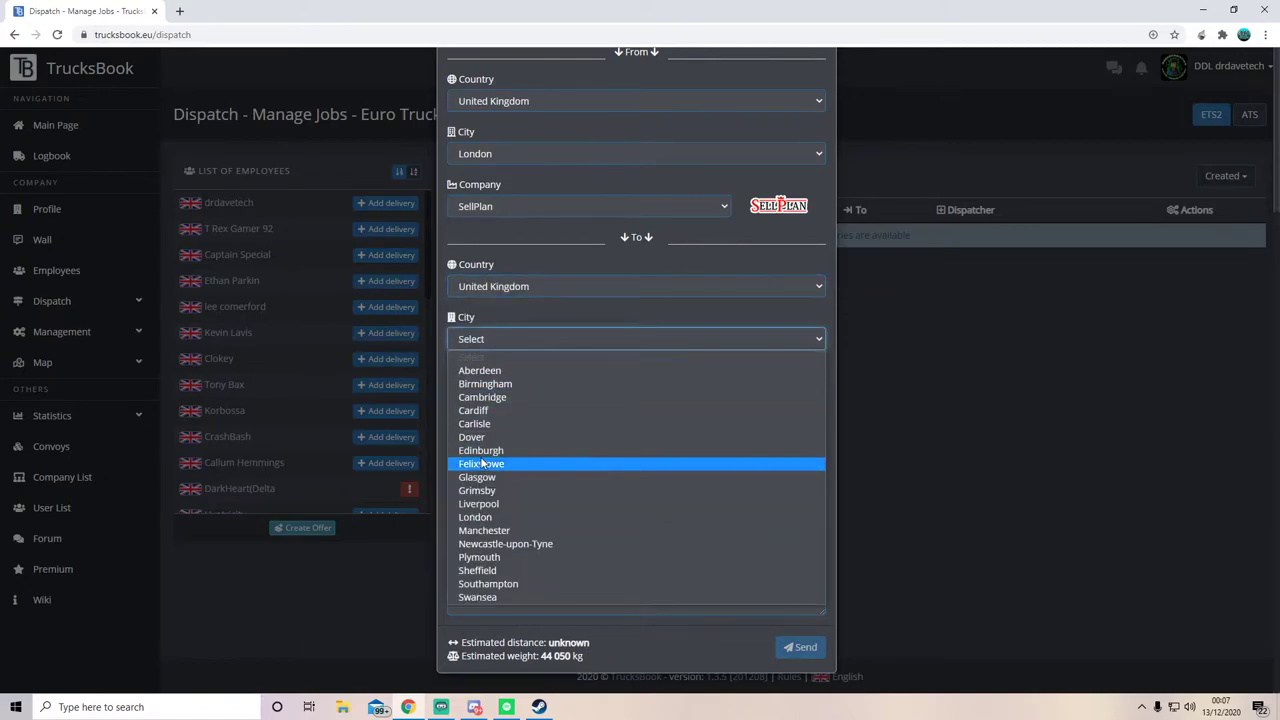
click(488, 520)
click(505, 460)
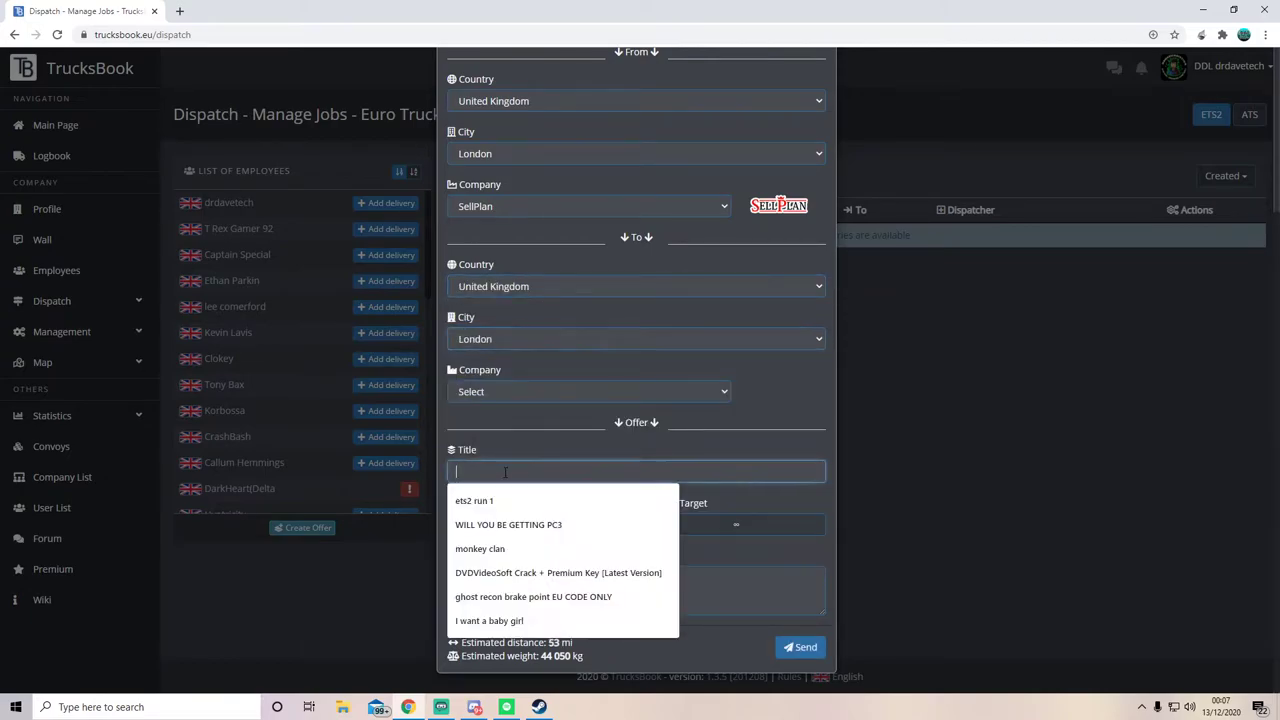
click(508, 395)
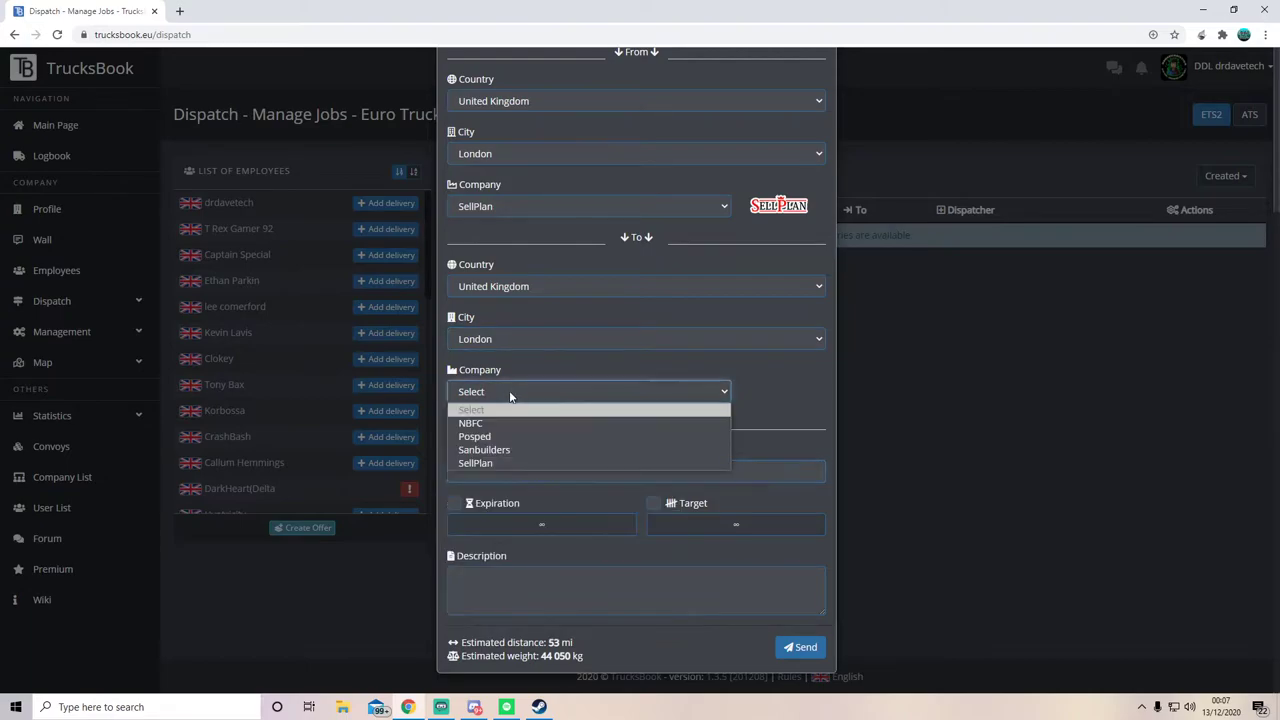
click(501, 462)
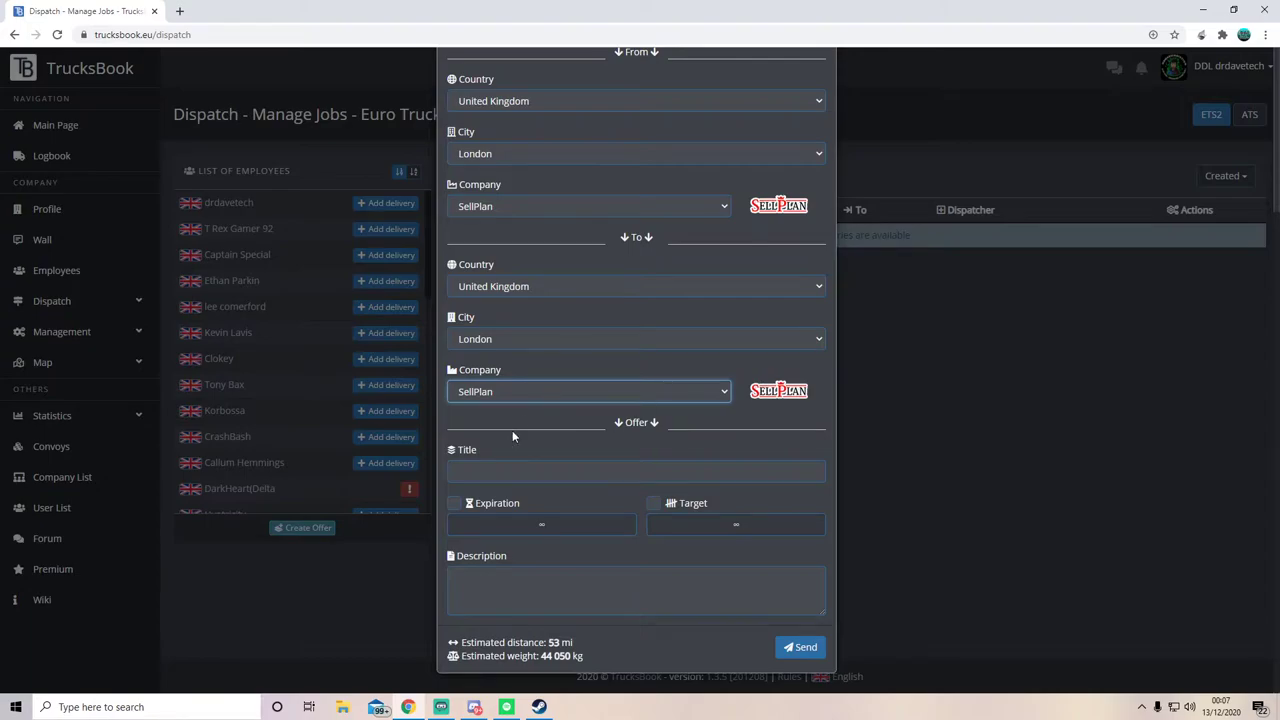
- Title the offer 'ets2 run 1', add expiration 14/12/2020 01:06, and send it
click(518, 467)
click(509, 503)
text(ets2 run 1)
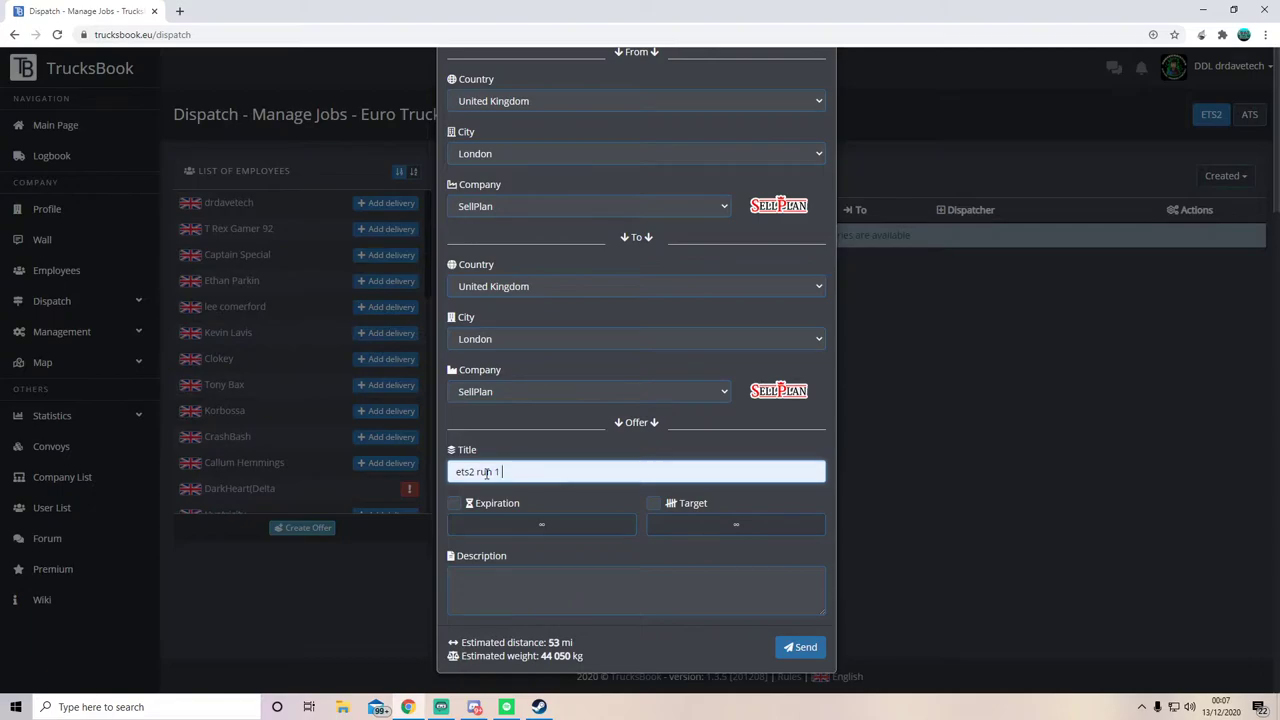
click(454, 504)
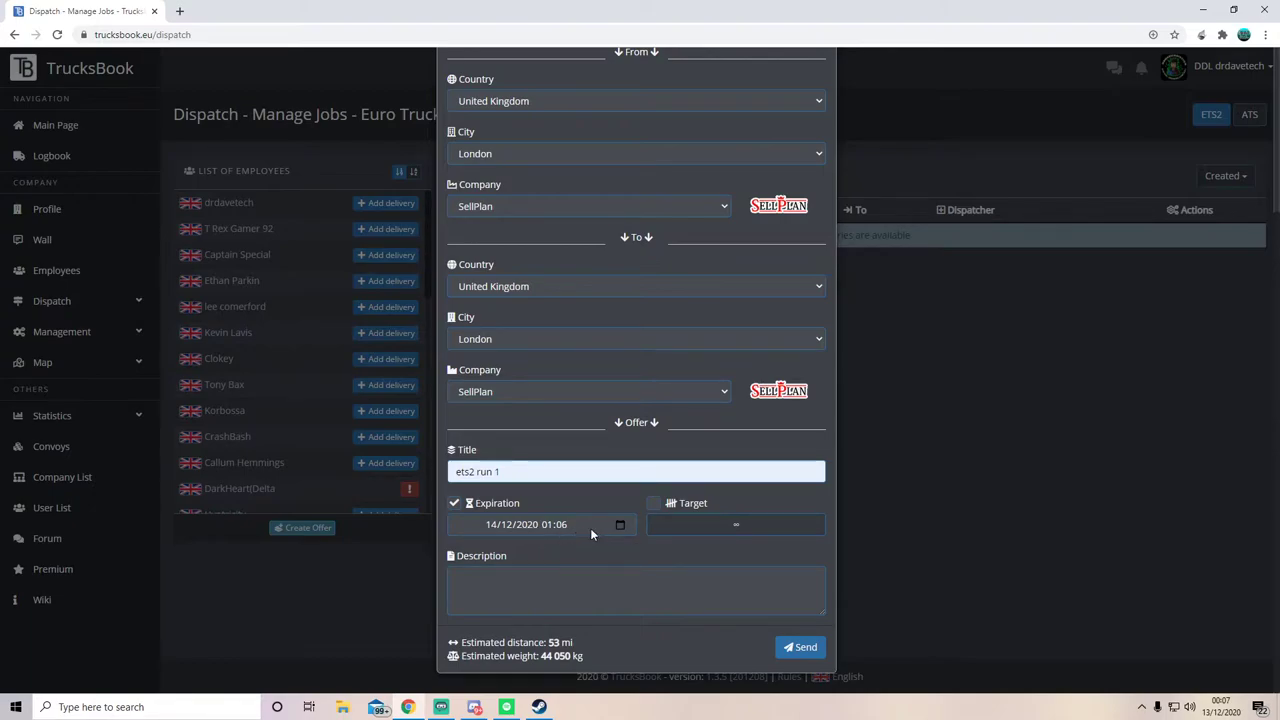
click(653, 509)
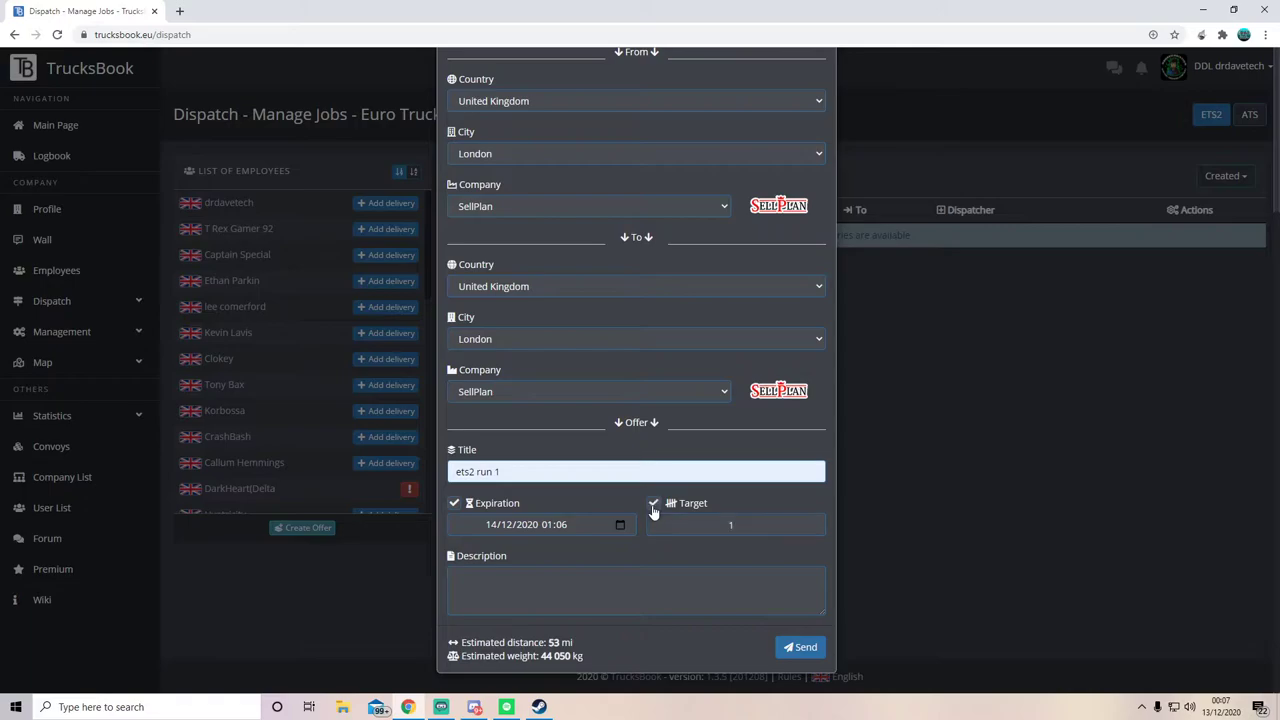
click(653, 505)
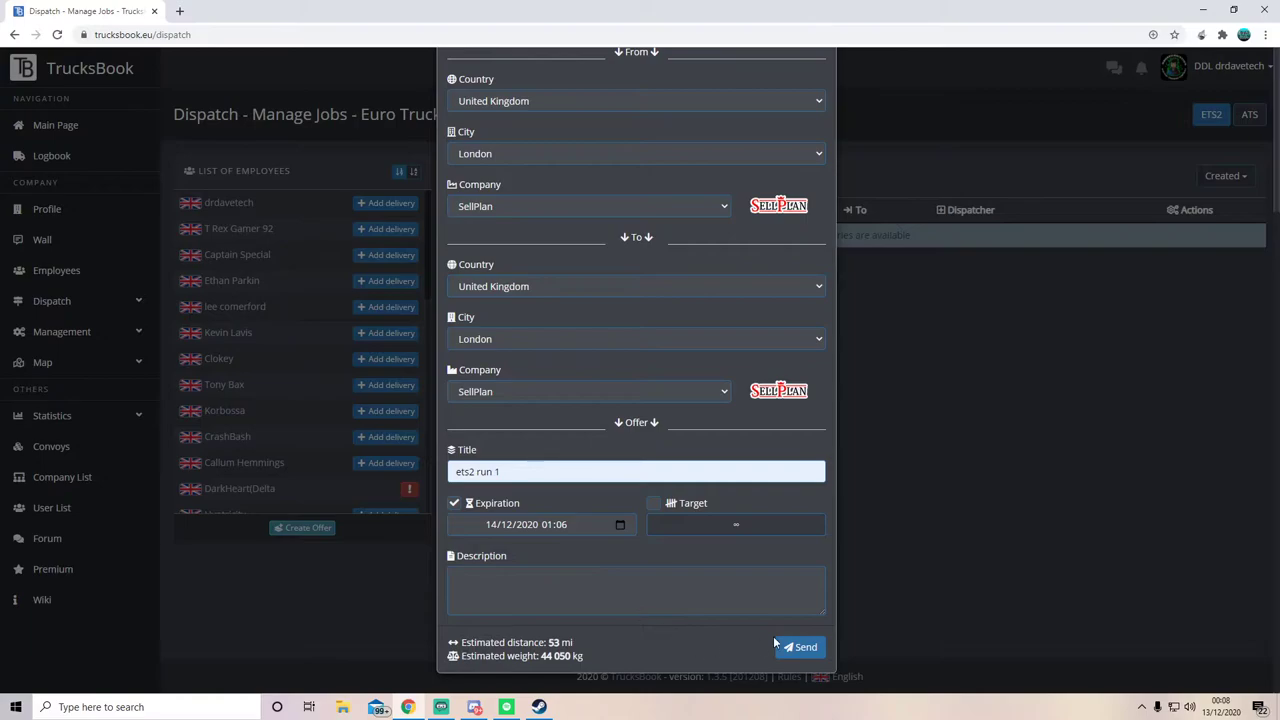
click(803, 648)
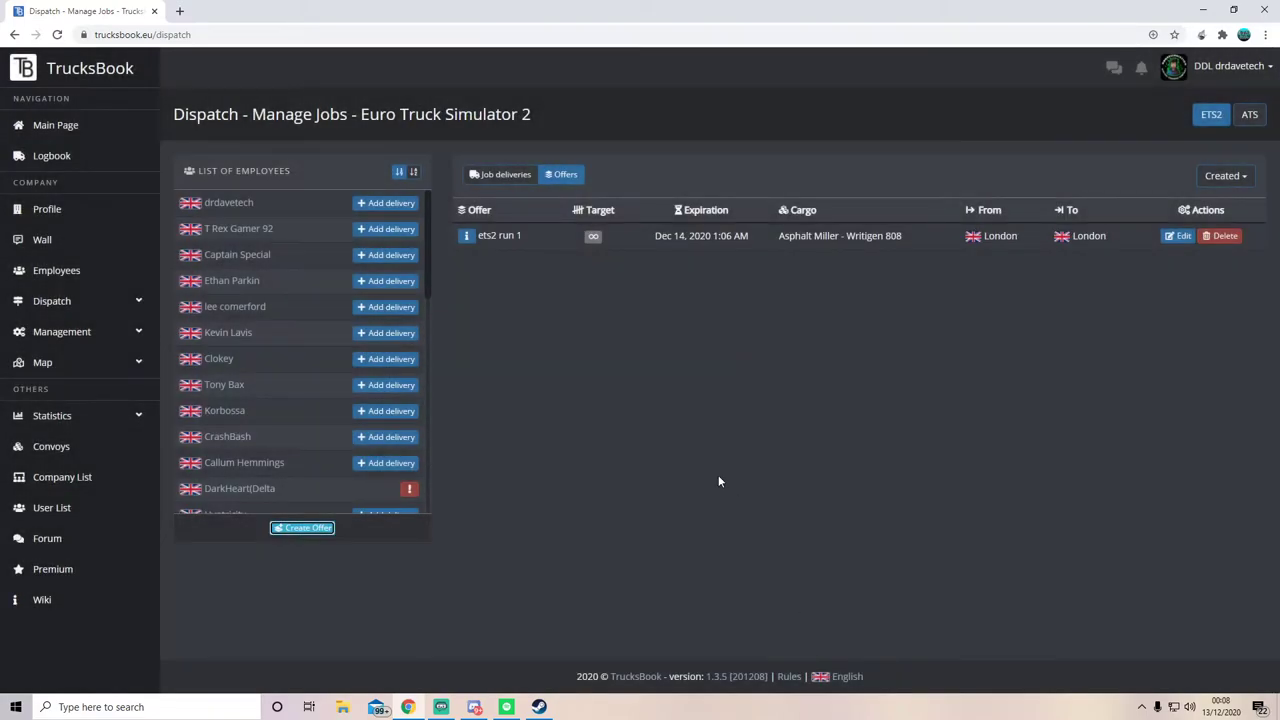
- Check the job deliveries and offers lists, then minimize the browser to the desktop
click(505, 179)
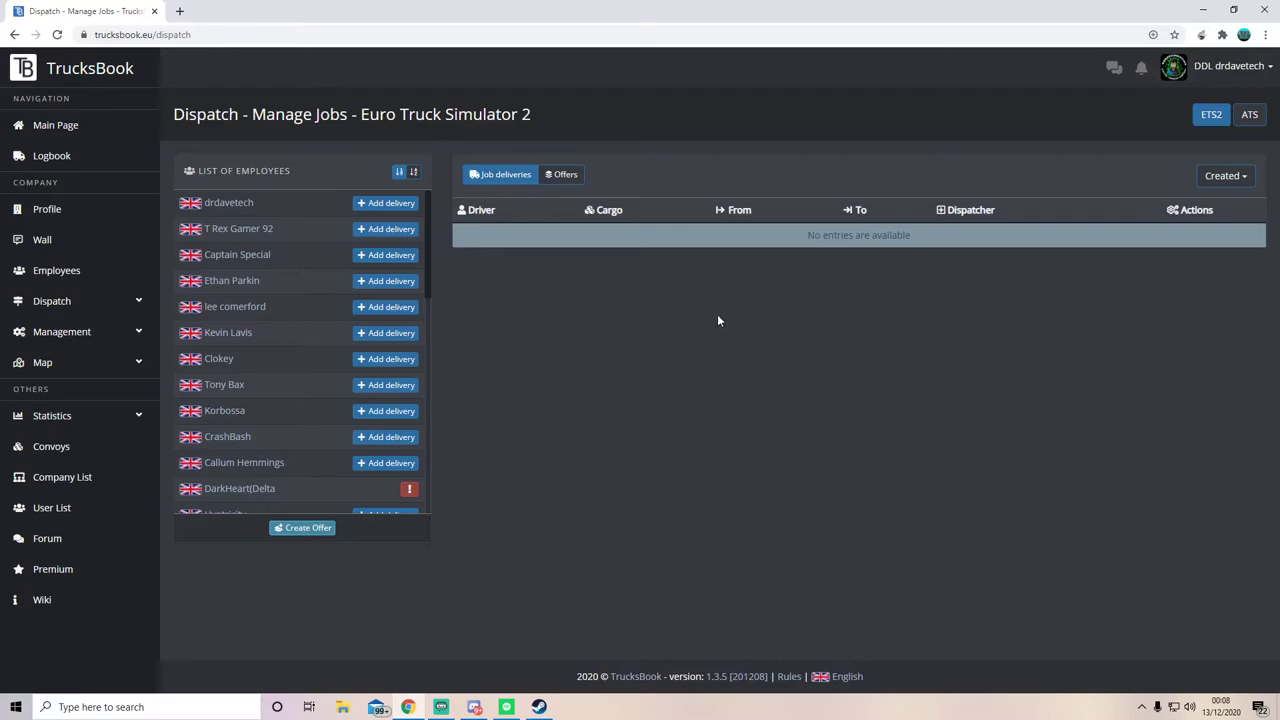
click(563, 175)
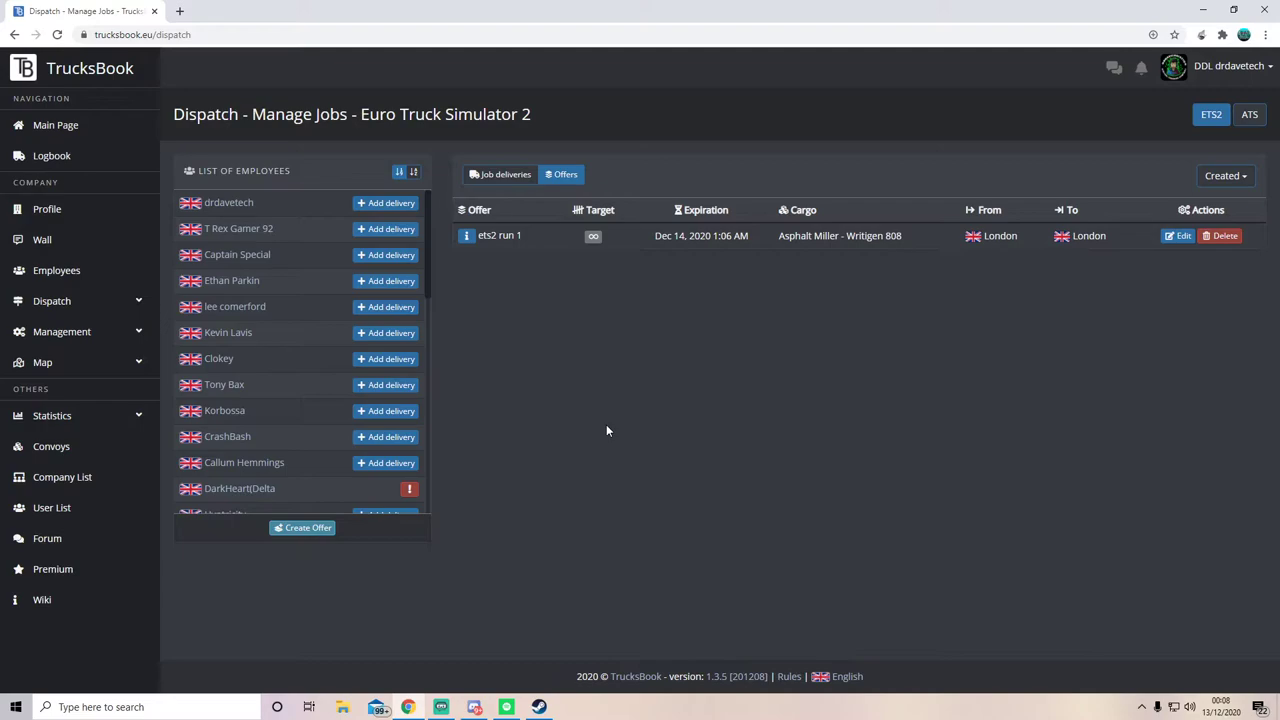
click(1203, 10)
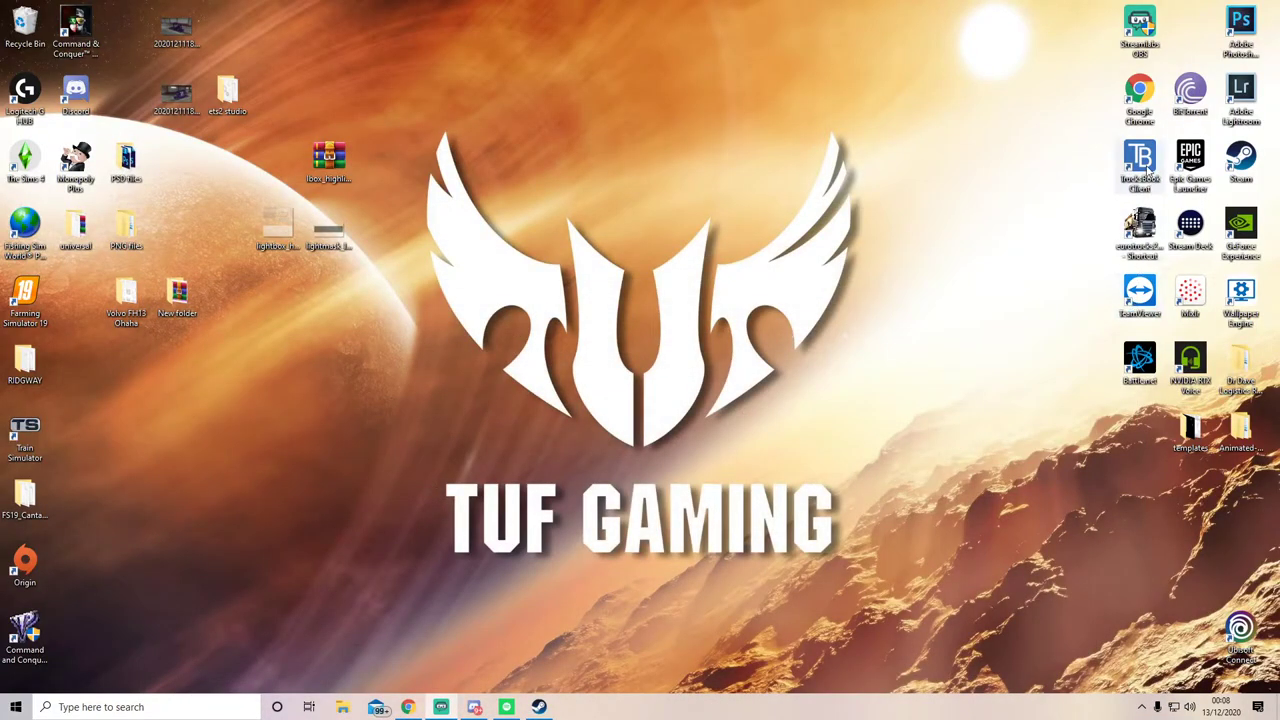
- Open TrucksBook Client from the tray and reject the Asphalt Miller job delivery
click(1141, 706)
click(1105, 683)
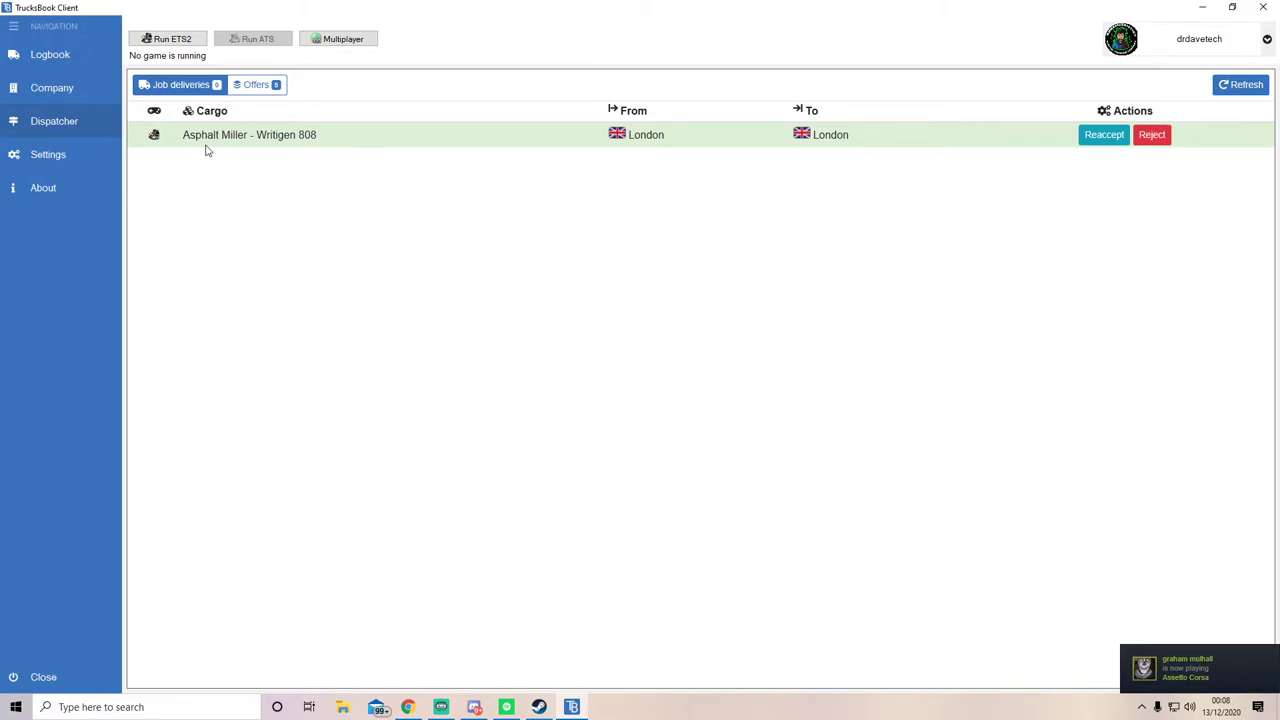
click(192, 88)
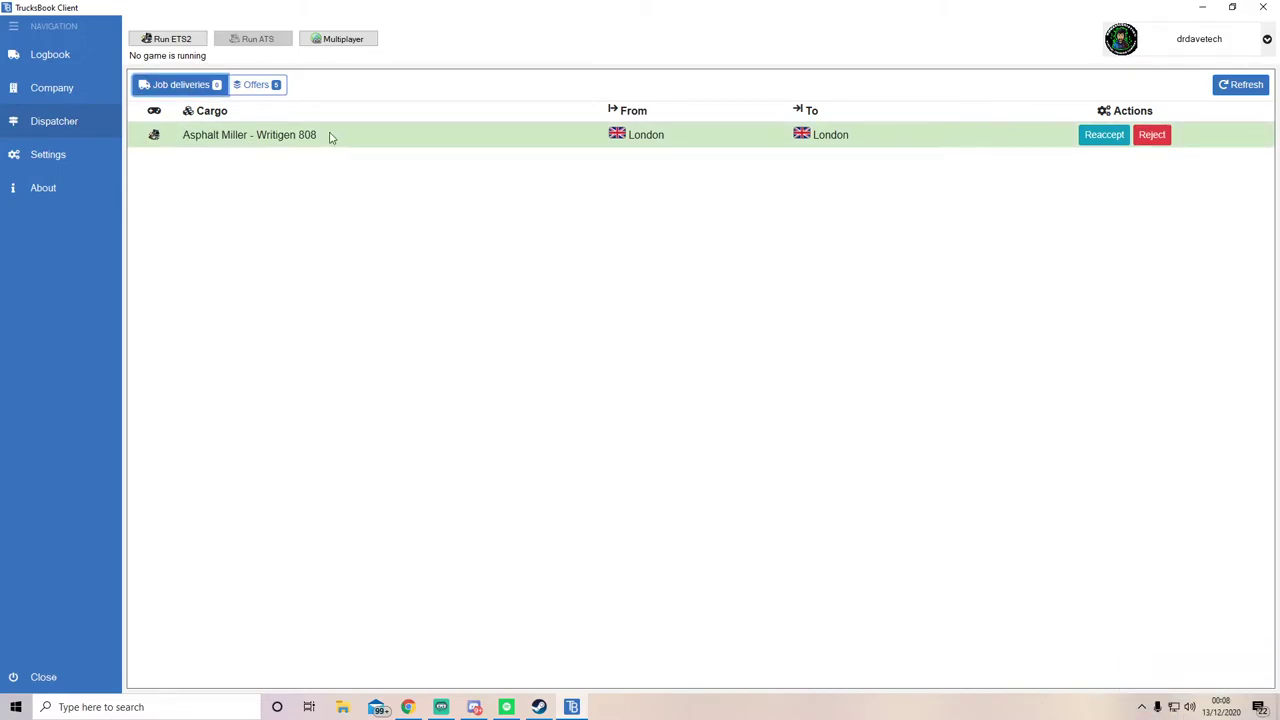
click(1152, 134)
- Confirm the Asphalt Miller rejection and switch to the Offers list
click(837, 188)
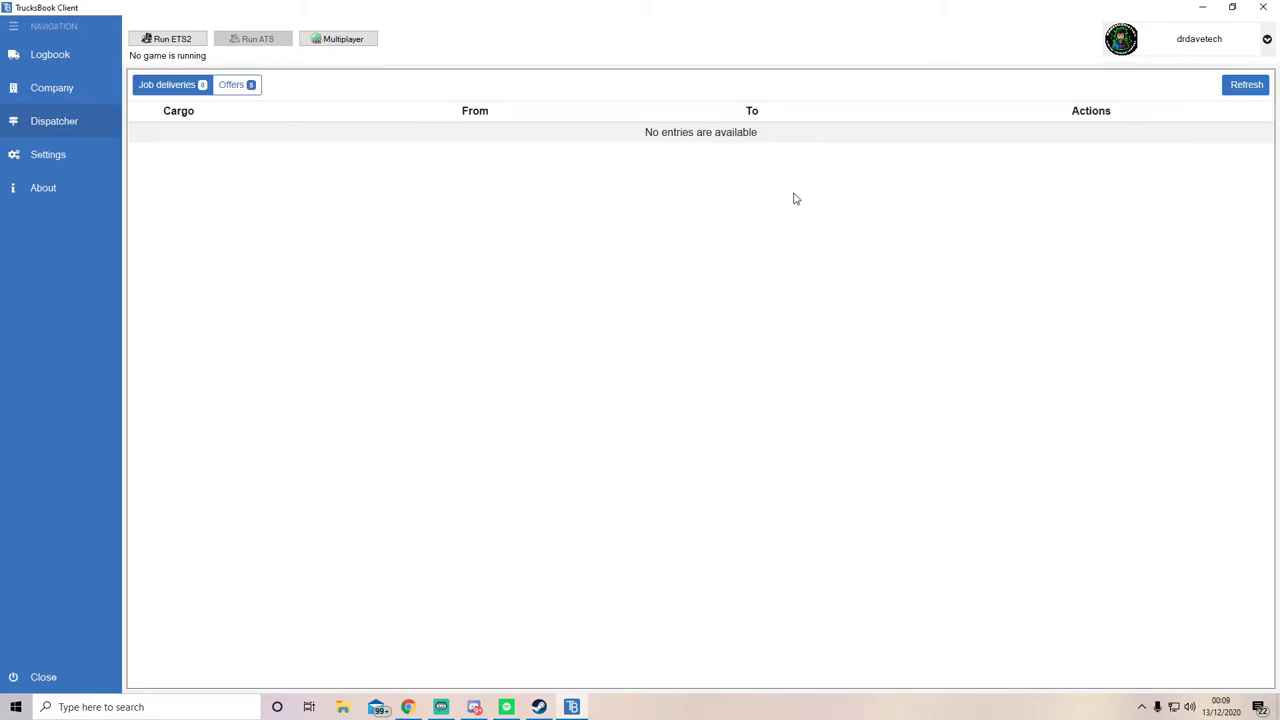
click(252, 88)
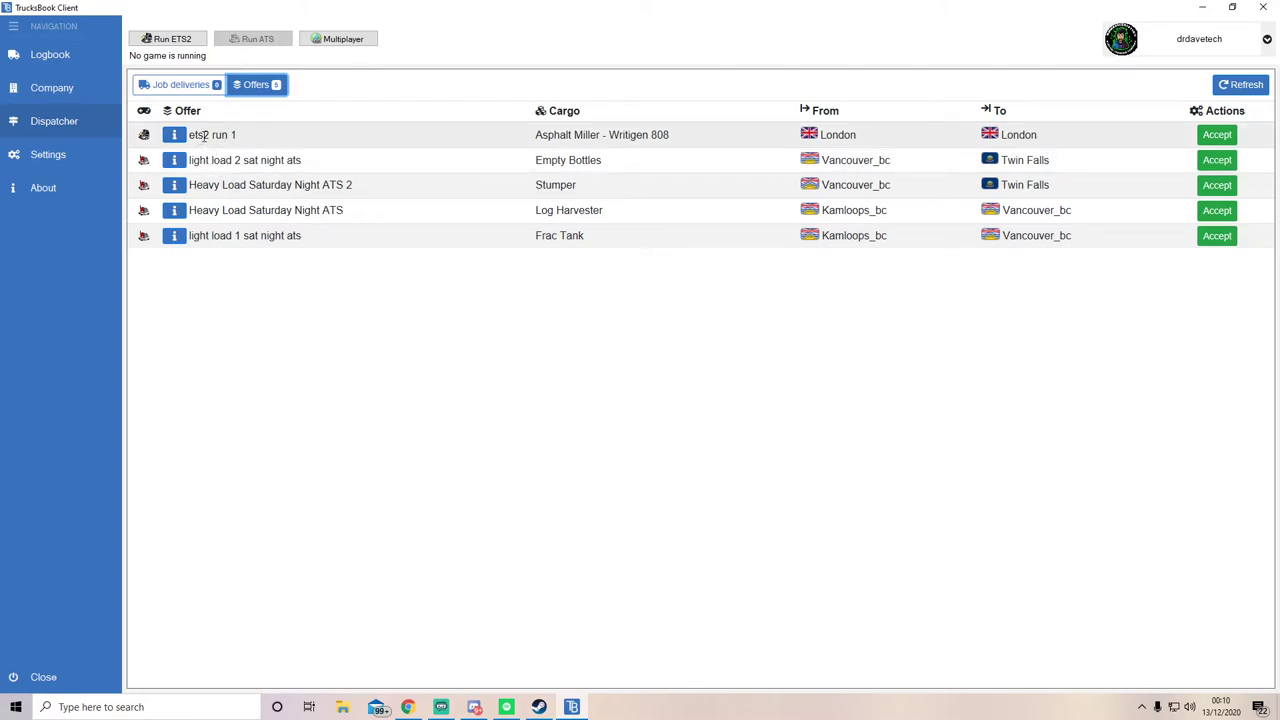
- Review ets2 run 1's details, accept it onto profile Ben, and minimize the client
click(175, 136)
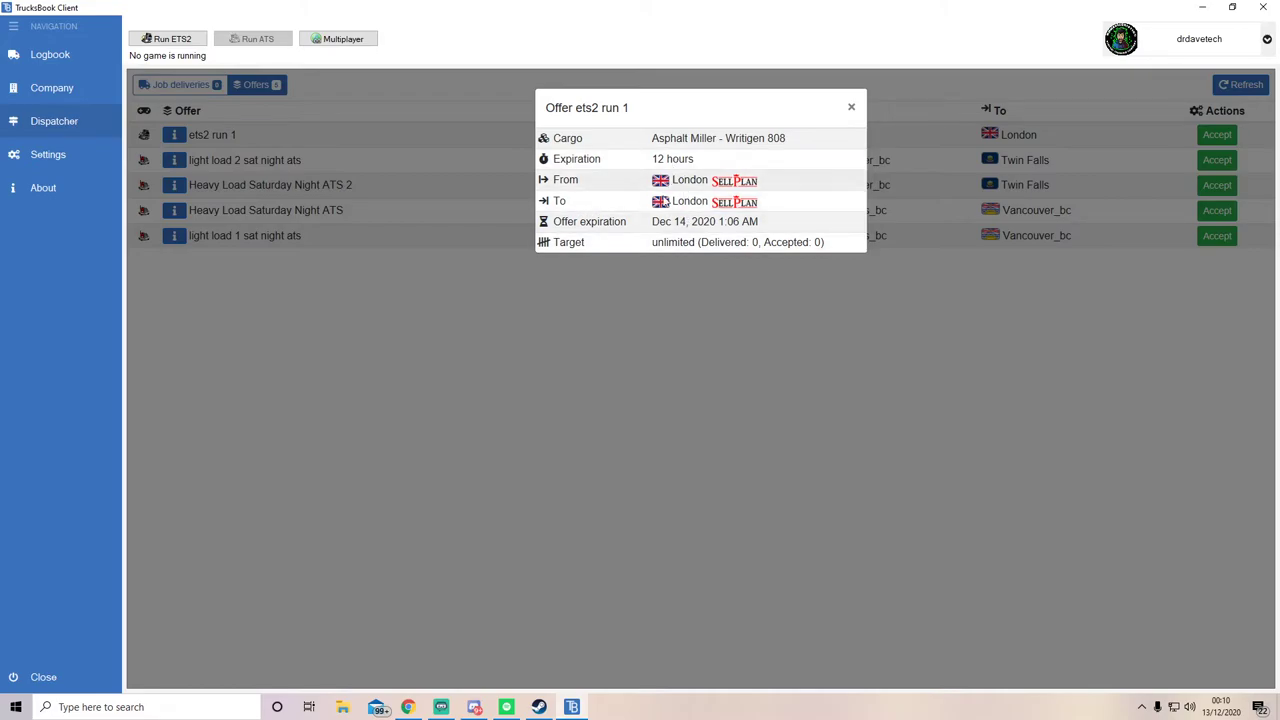
click(852, 109)
click(1215, 135)
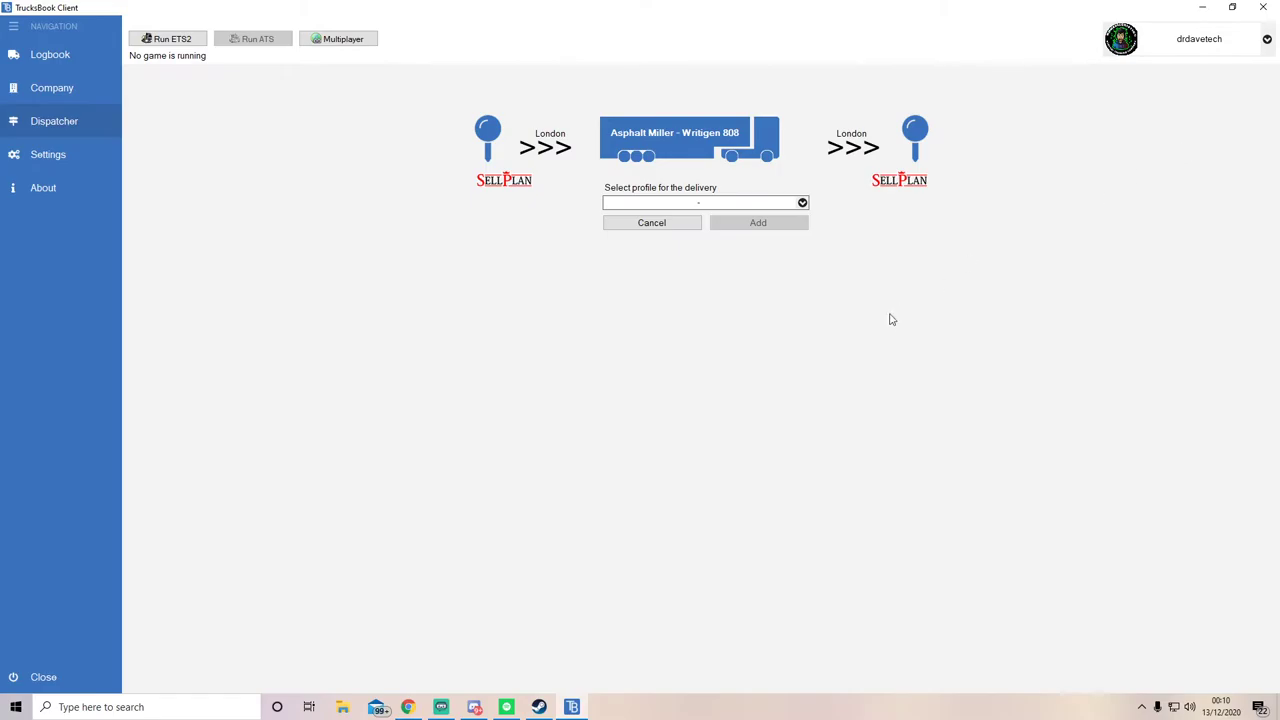
click(802, 203)
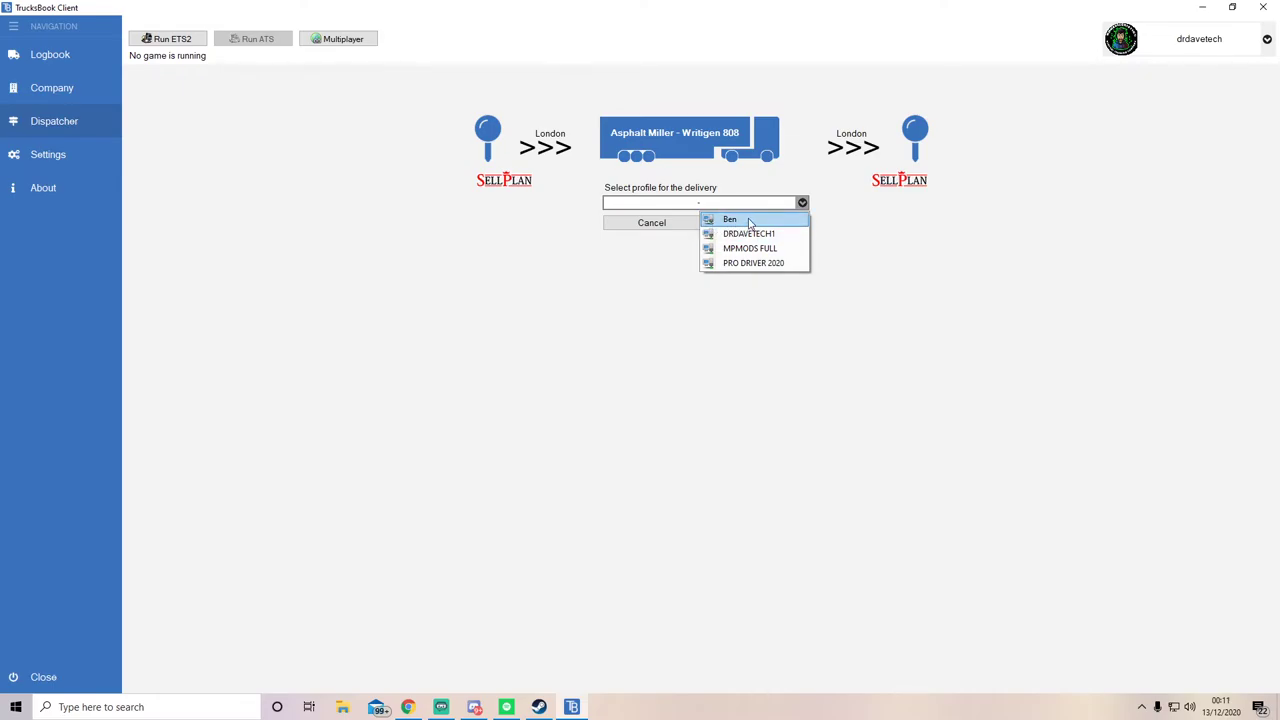
click(749, 220)
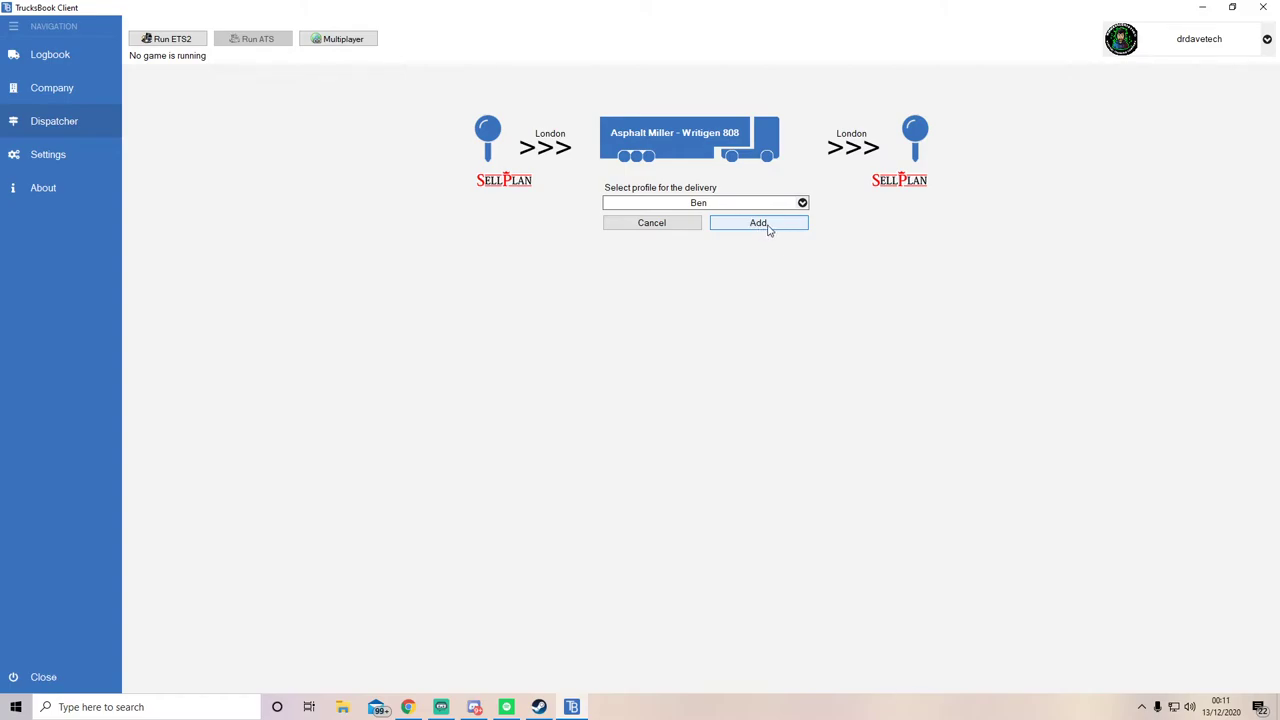
click(769, 225)
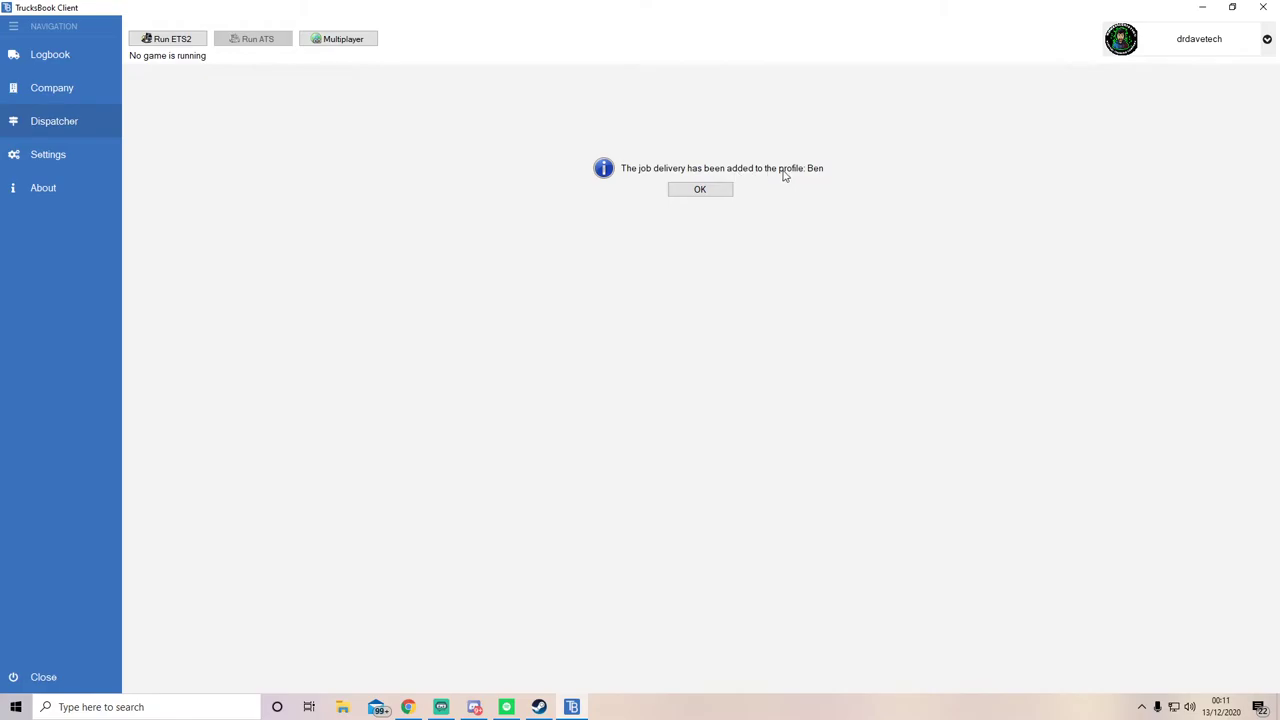
click(1202, 8)
- Start Euro Truck Simulator 2, accept the SDK features prompt, and continue the saved game
double_click(1140, 225)
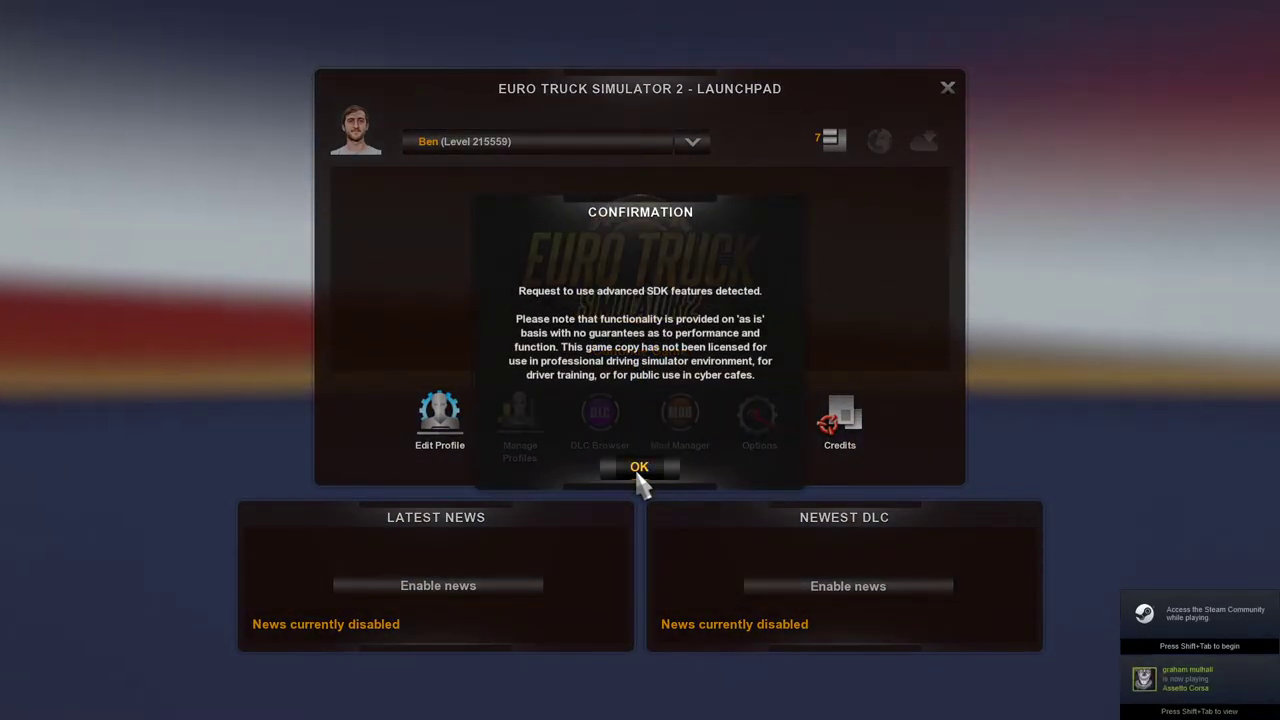
click(638, 467)
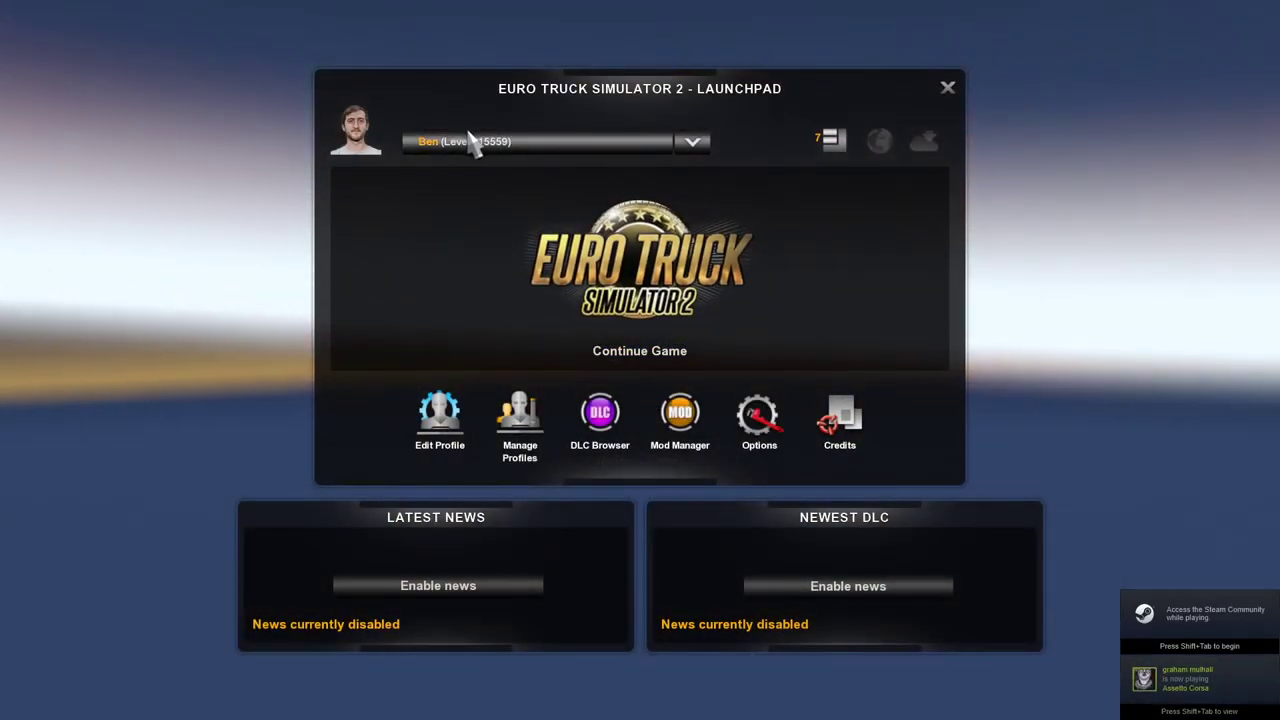
click(662, 357)
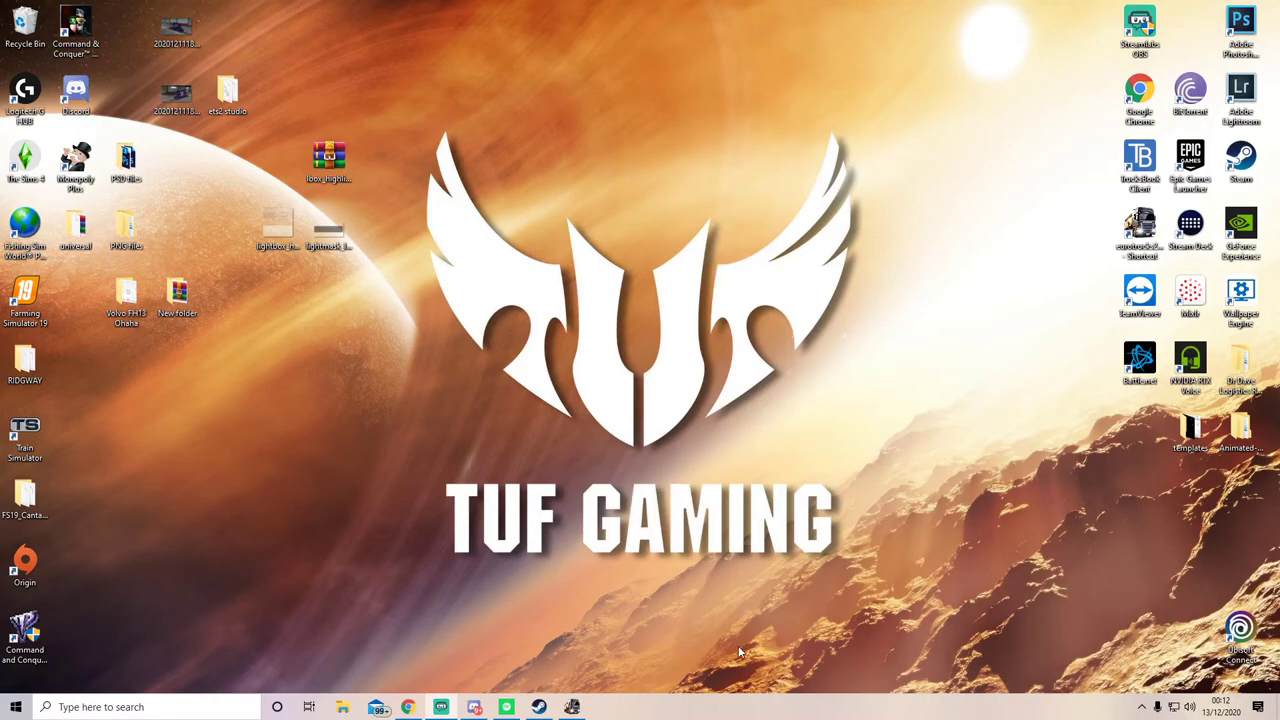
- Bring the already-running TrucksBook Client up from the system tray and dismiss its messages
click(1140, 165)
double_click(1140, 165)
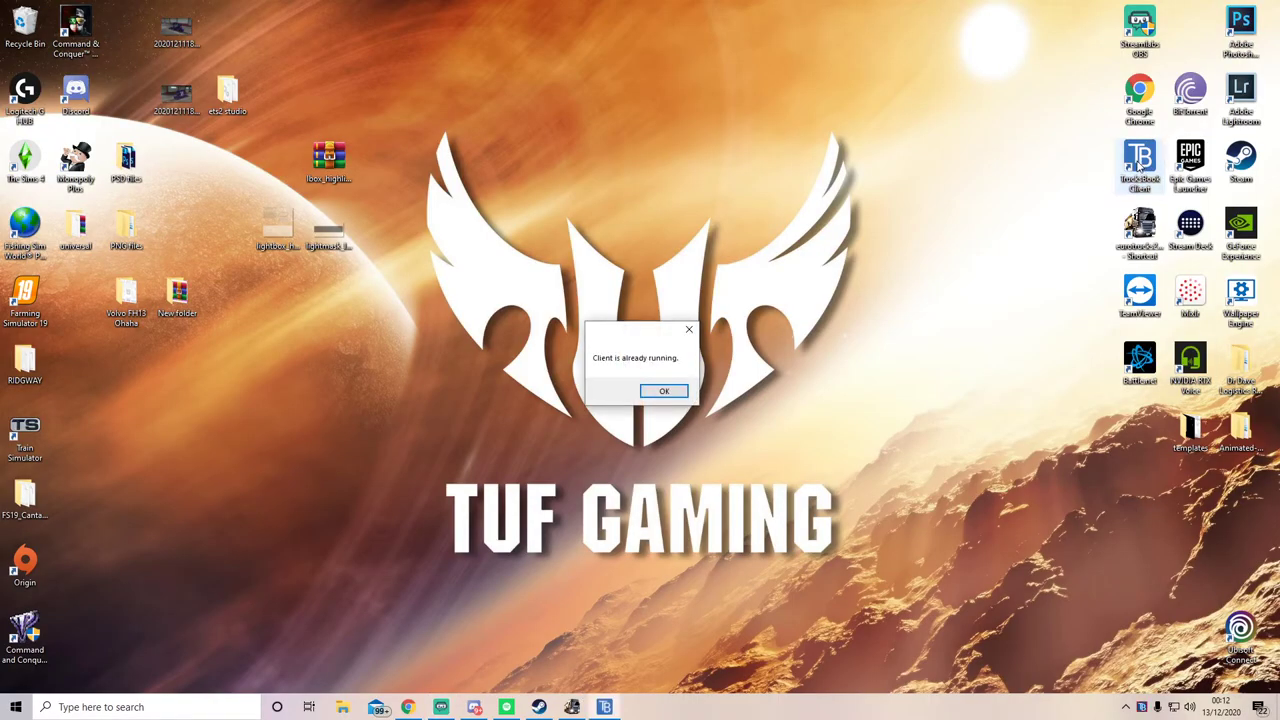
click(656, 391)
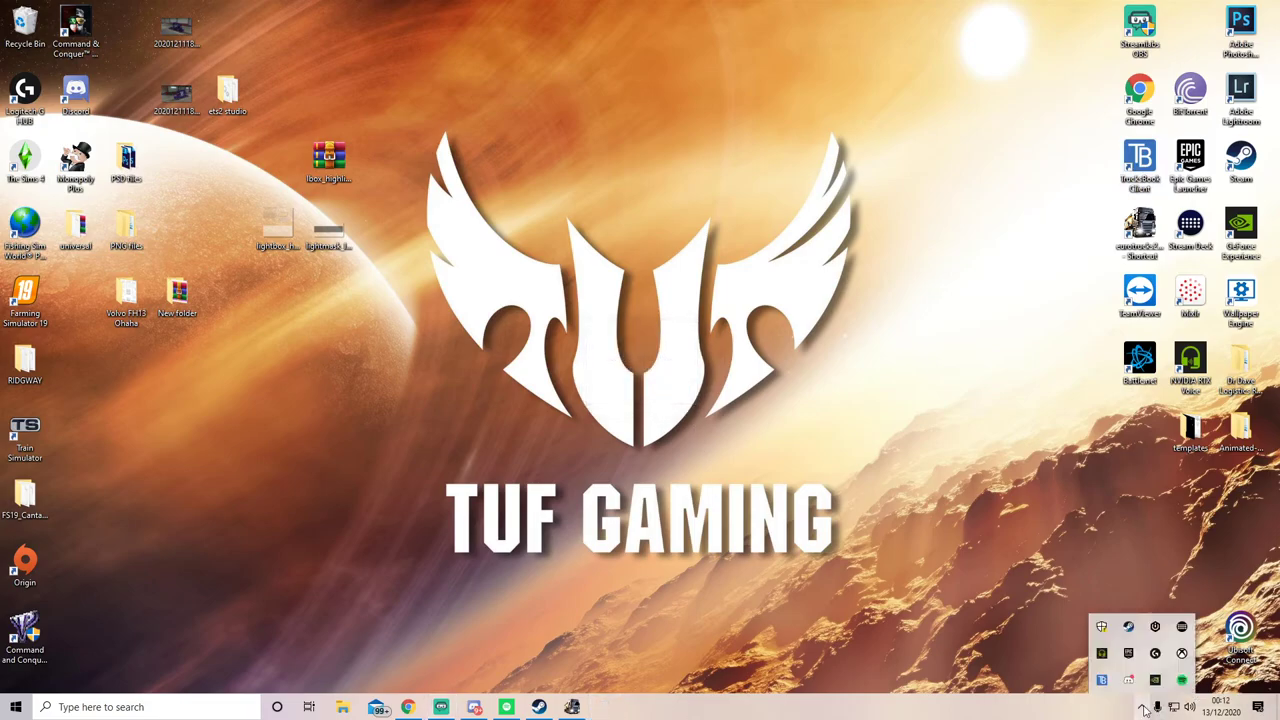
click(1141, 706)
click(1101, 681)
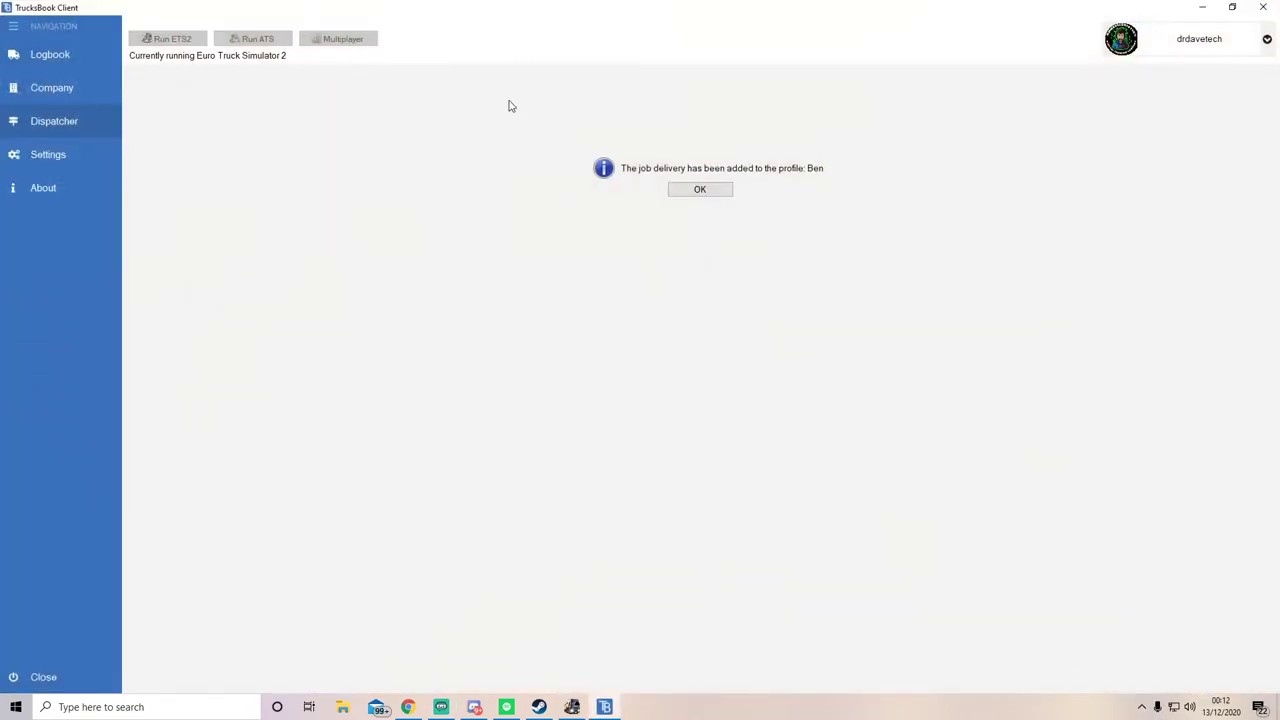
click(670, 191)
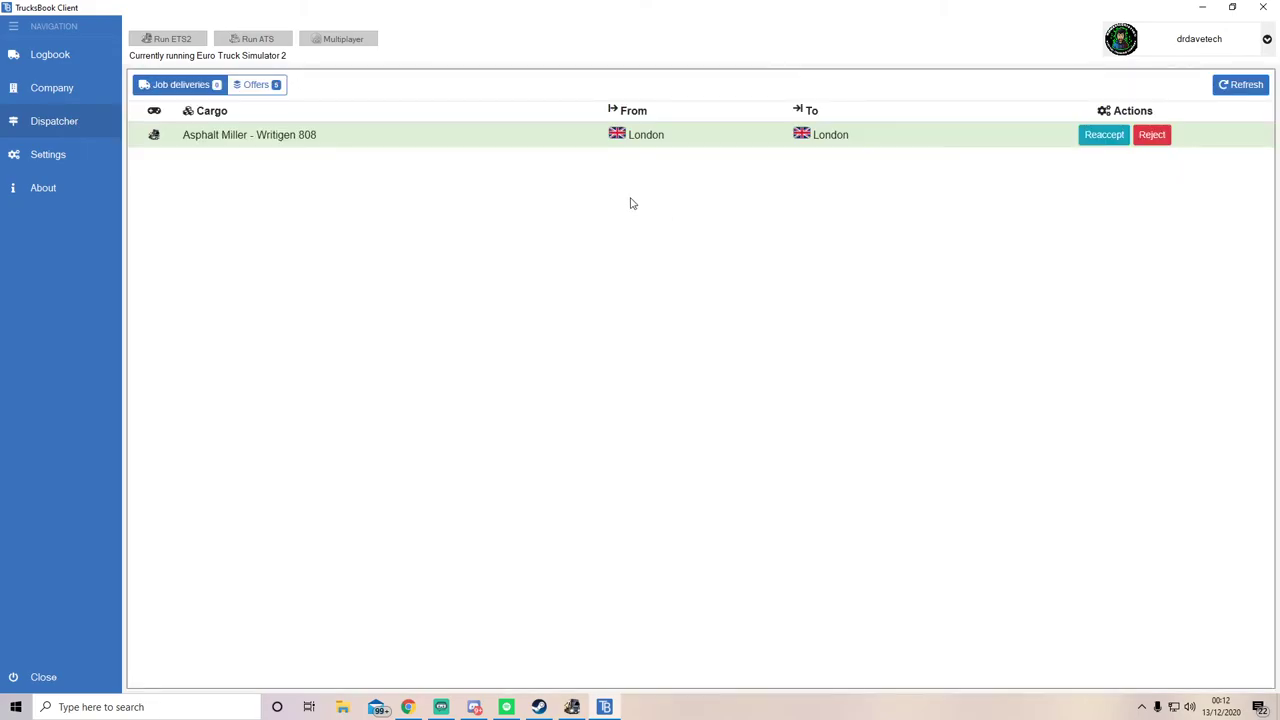
- Reject the pending Asphalt Miller delivery and return to the job offers list
click(1152, 135)
click(838, 189)
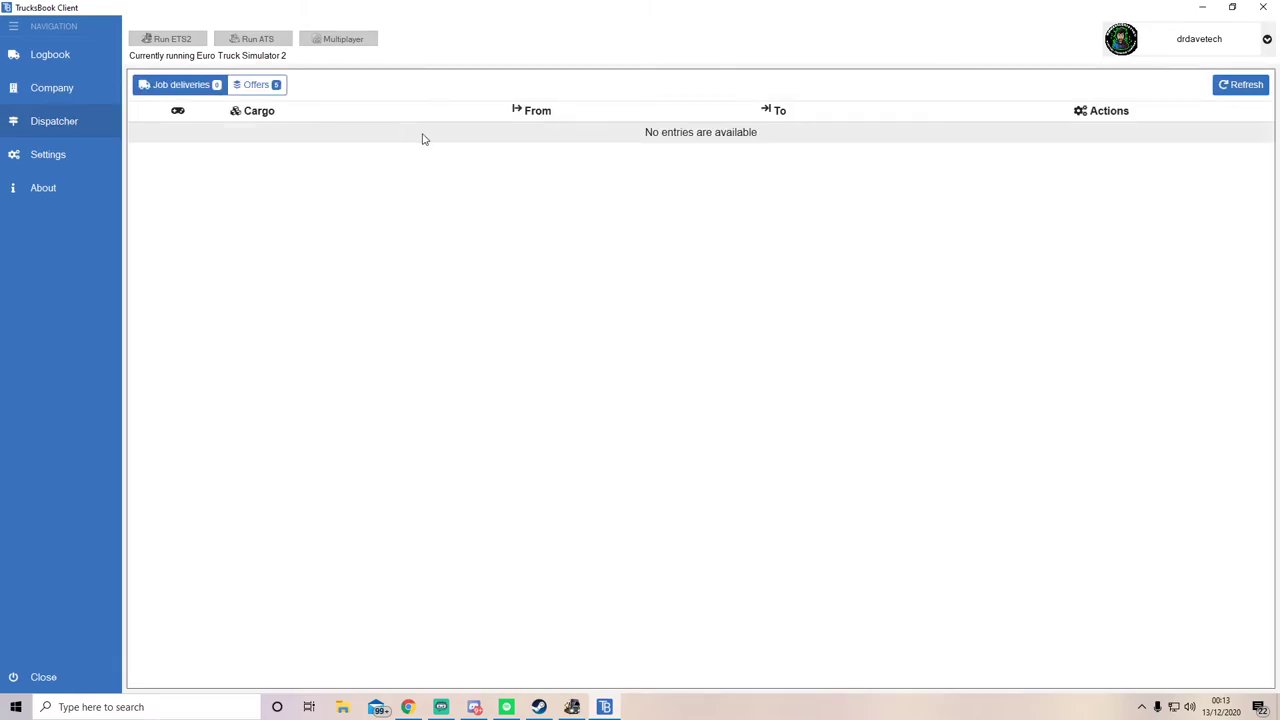
click(251, 88)
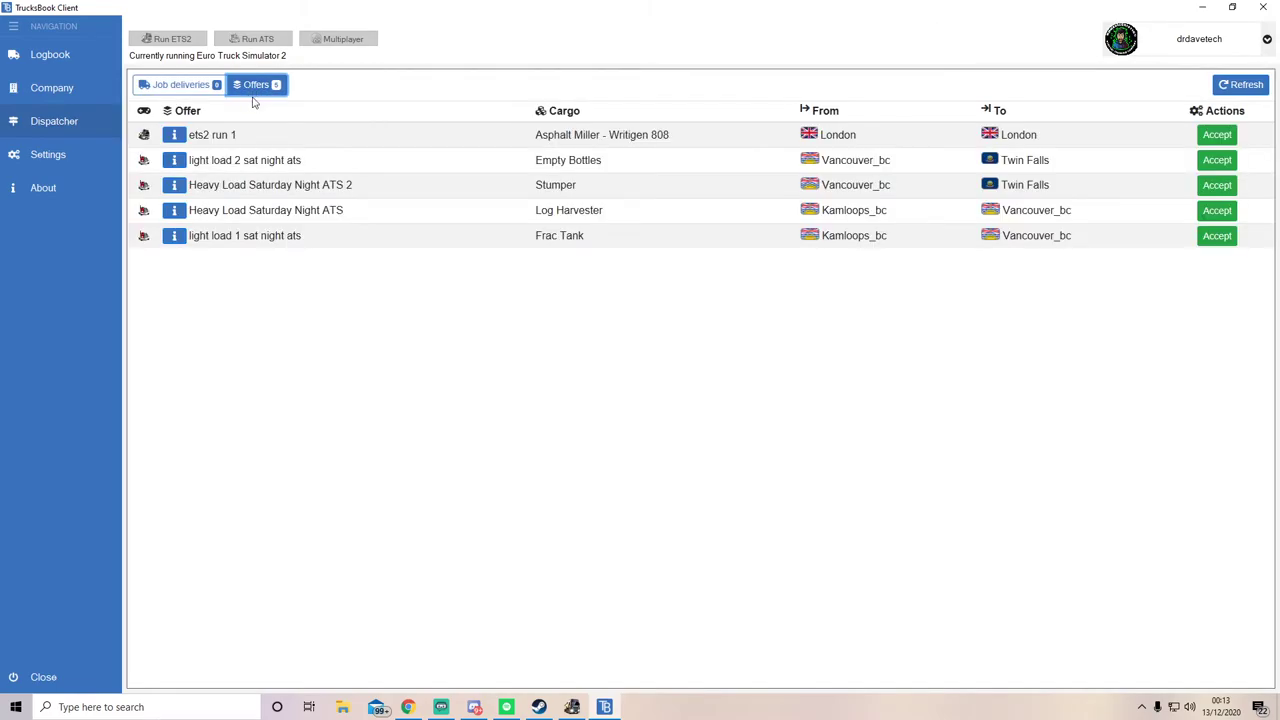
- Try accepting ets2 run 1 for the Ben profile, then close ETS2 from its taskbar icon
click(1215, 137)
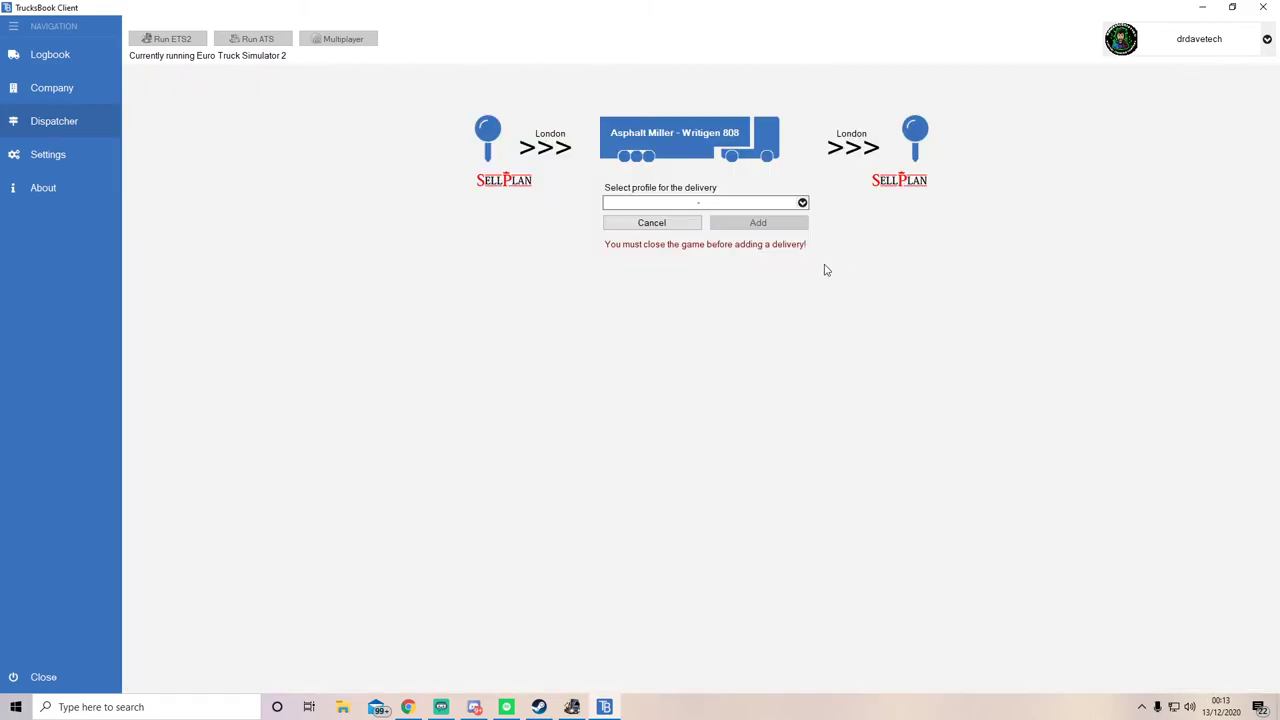
click(777, 206)
click(764, 218)
right_click(572, 707)
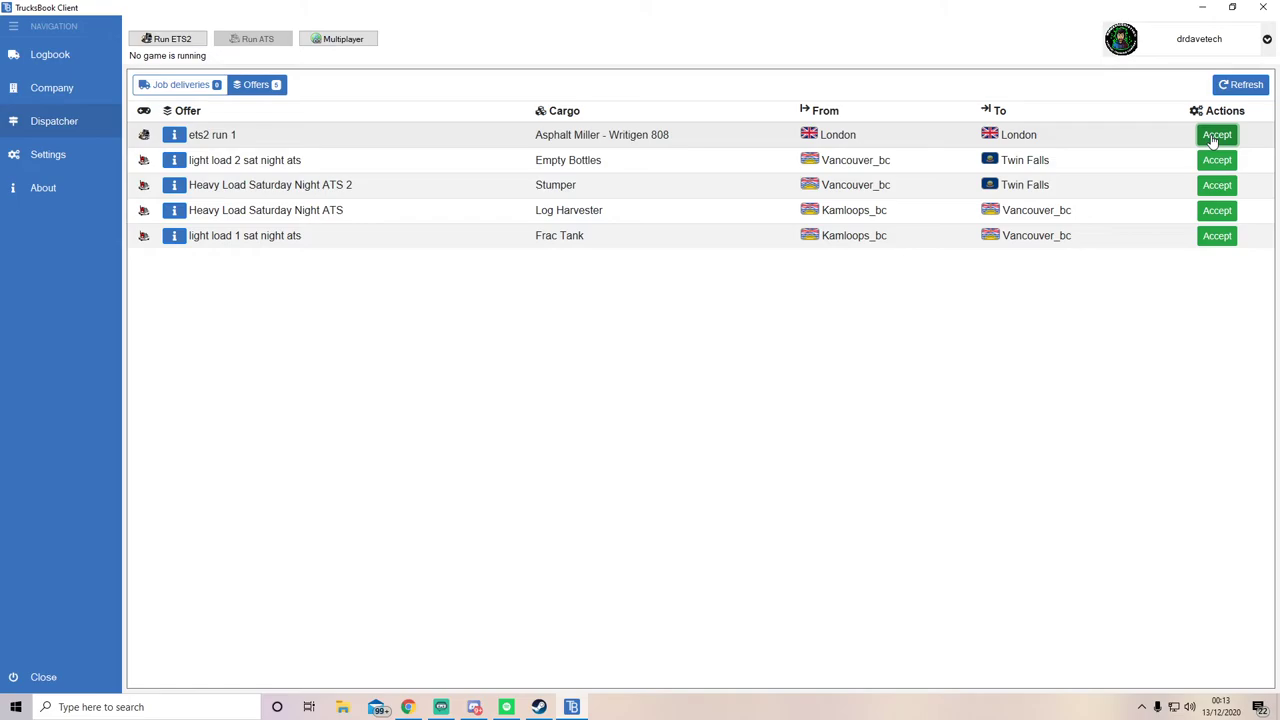
- Accept the ets2 run 1 offer, add it to profile Ben, and minimize the client
click(1215, 136)
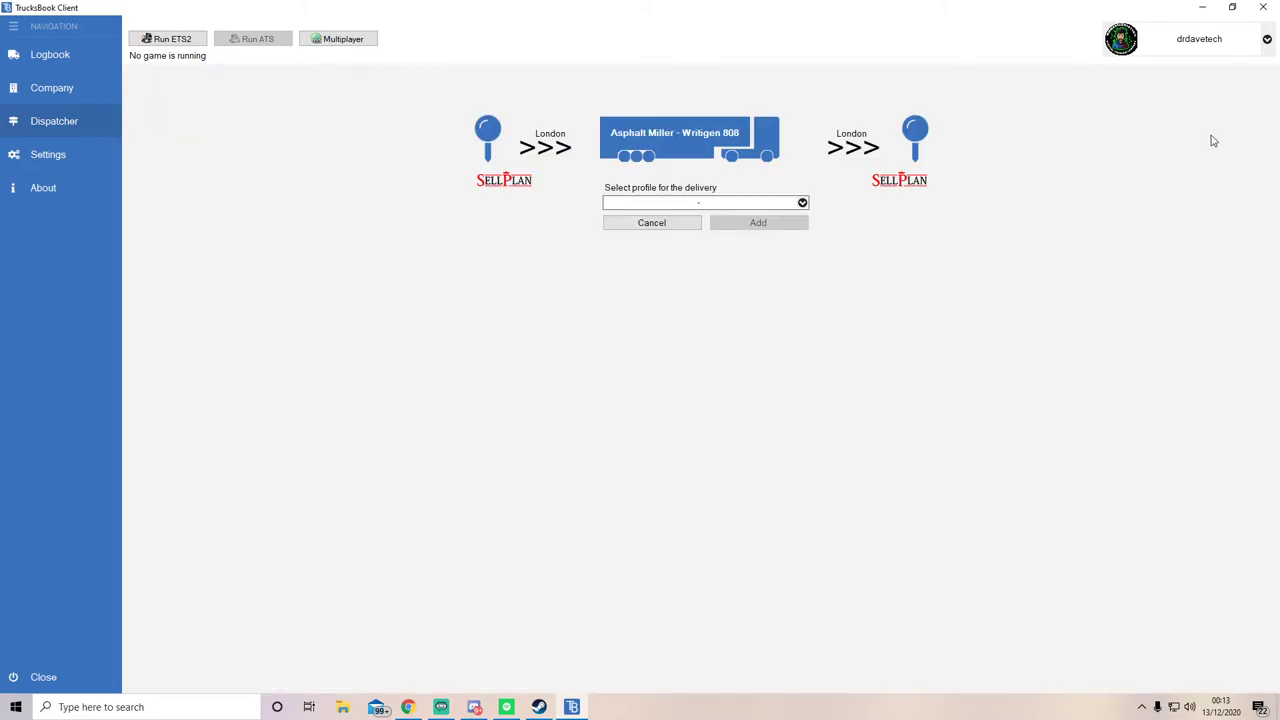
click(799, 202)
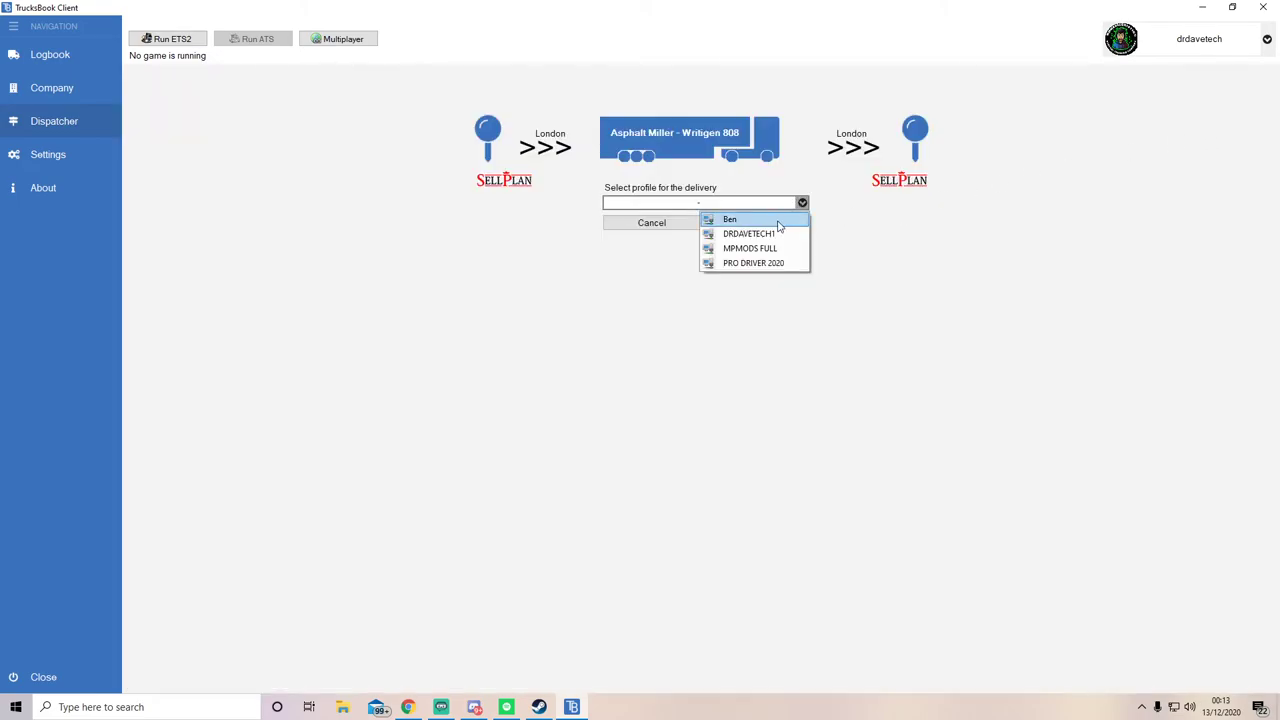
click(776, 222)
click(777, 228)
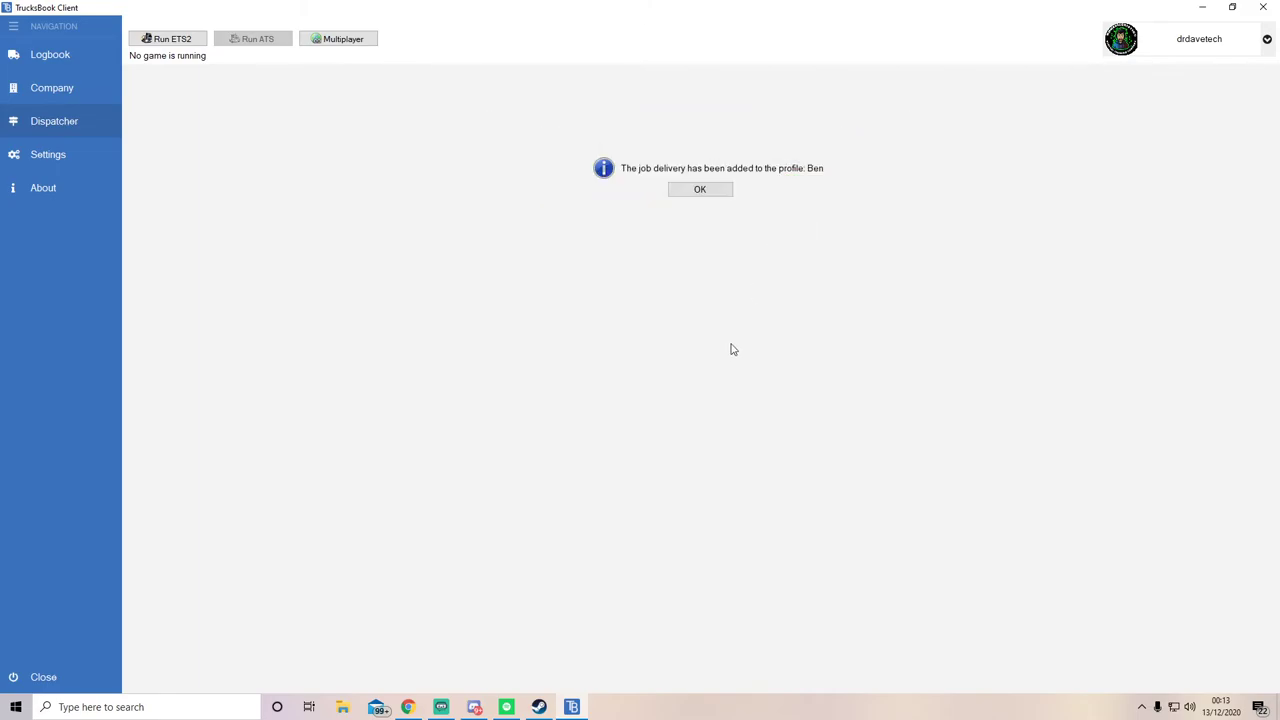
click(700, 189)
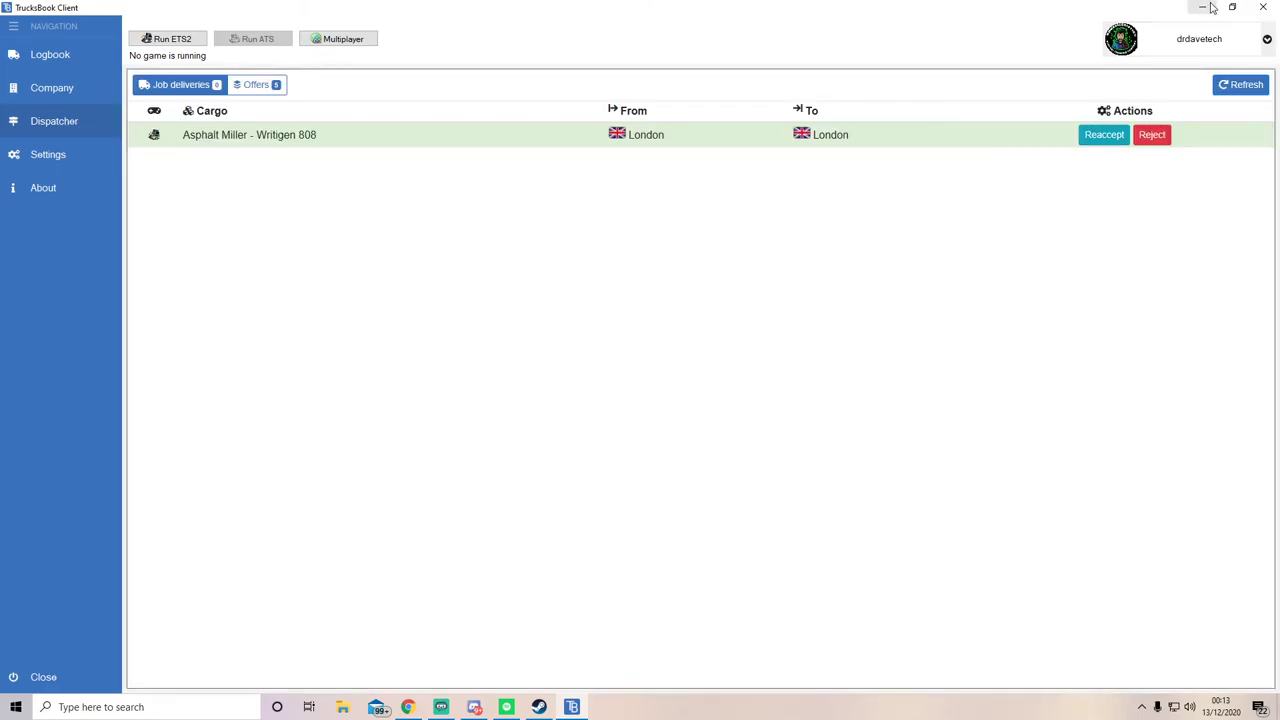
click(1202, 7)
- Relaunch Euro Truck Simulator 2, confirm the SDK prompt, and continue Ben's saved game
double_click(1140, 228)
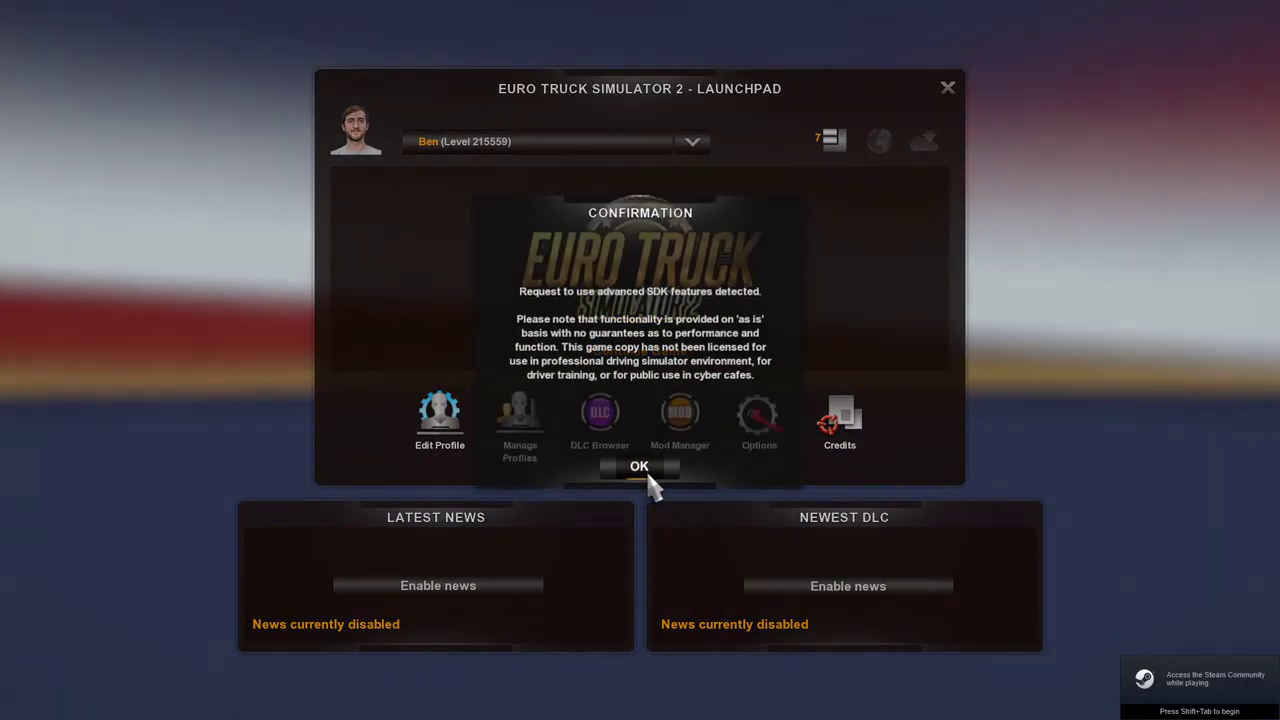
click(648, 477)
click(652, 349)
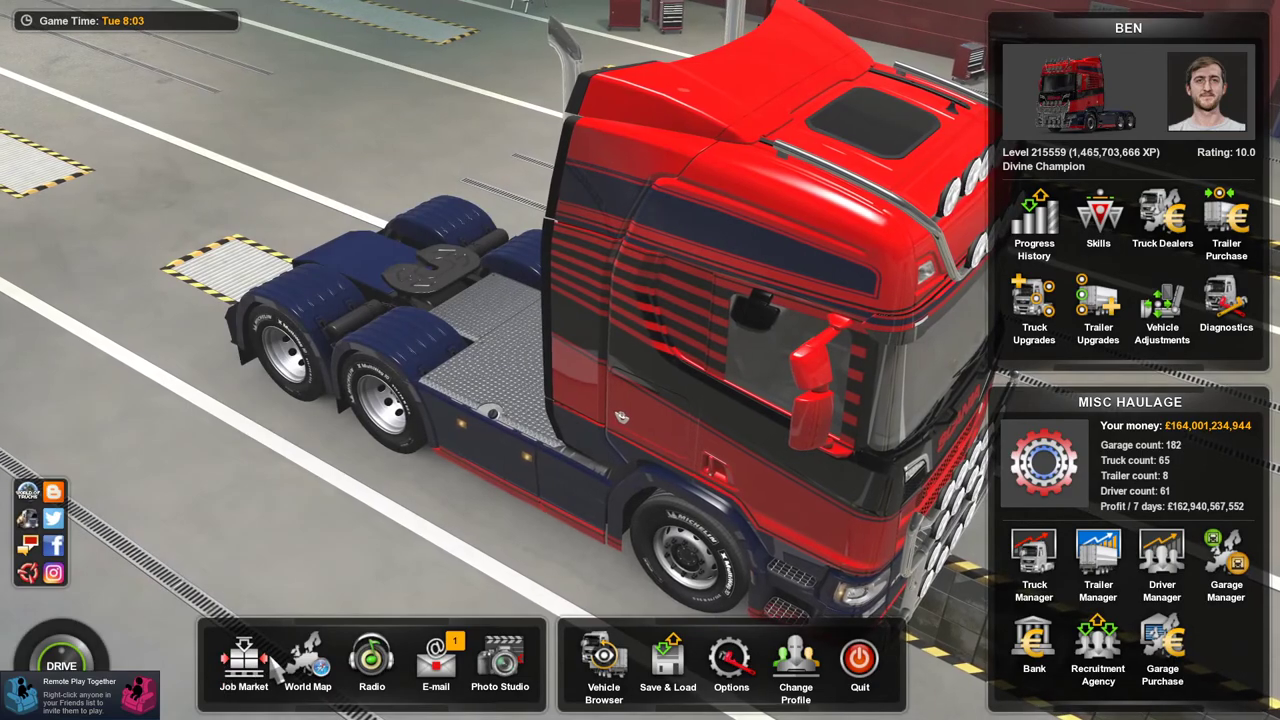
- Open the Freight Market and filter it to jobs departing from London
click(225, 672)
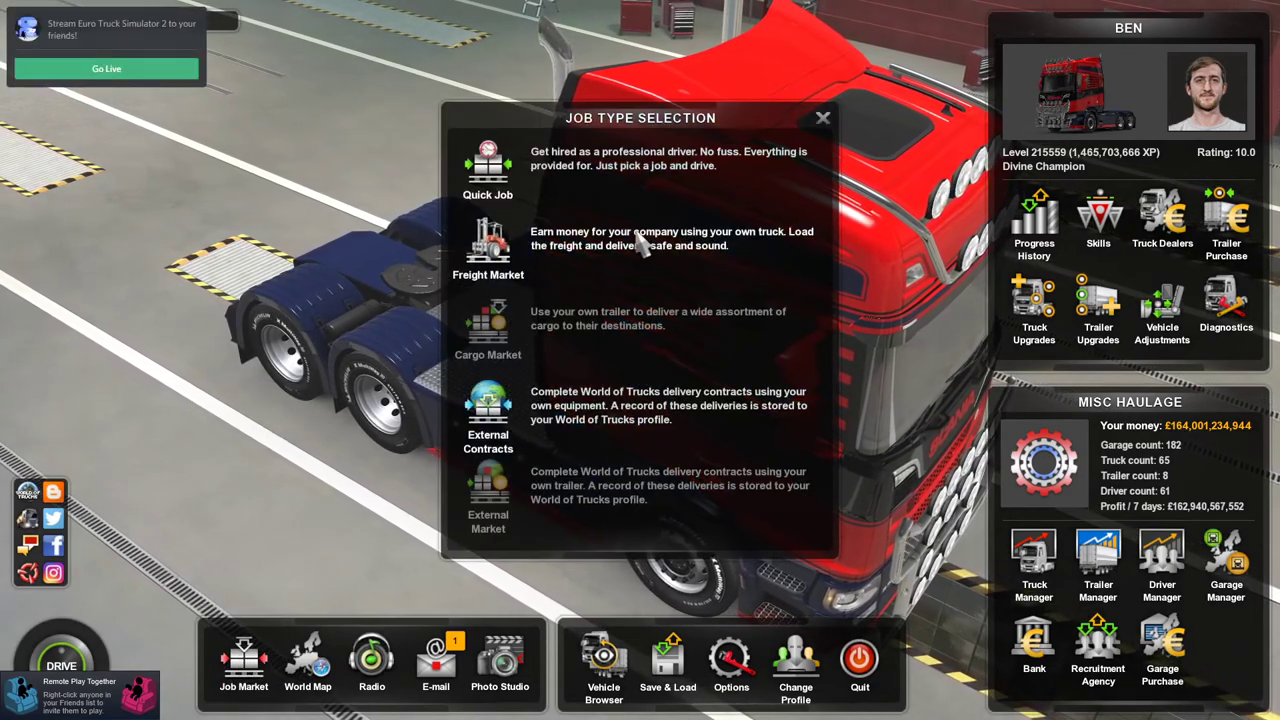
click(488, 255)
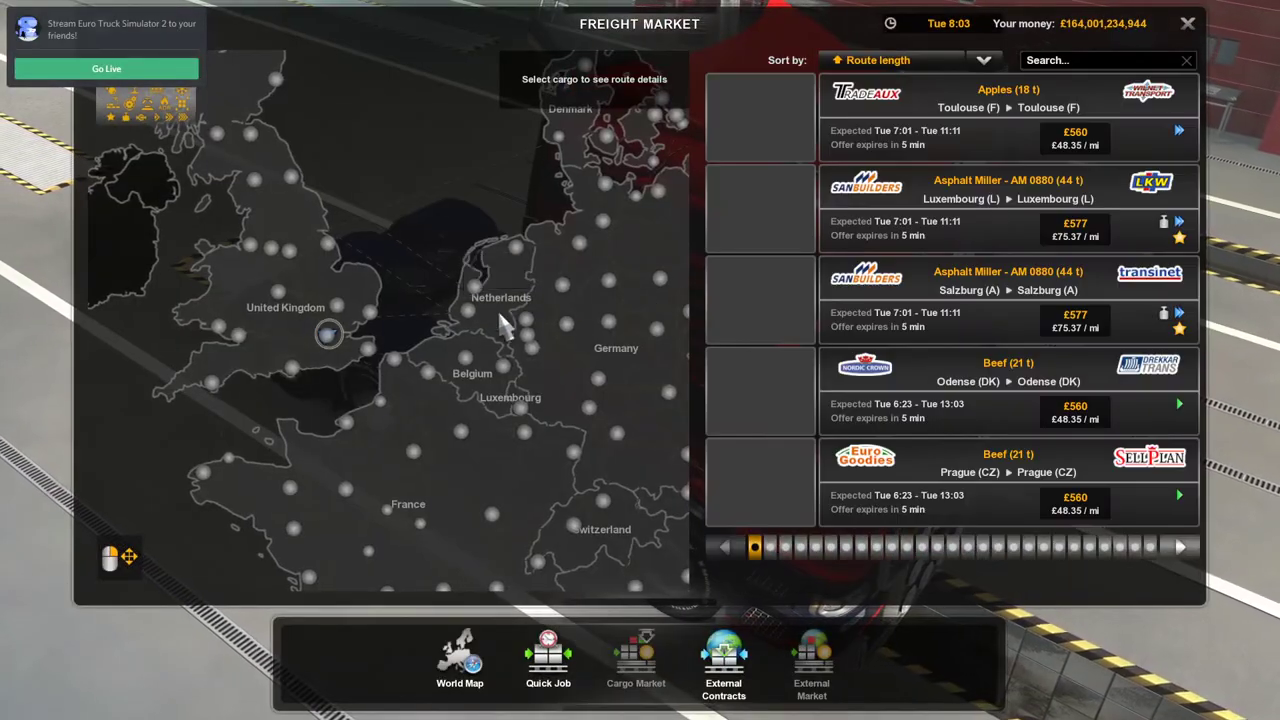
click(327, 335)
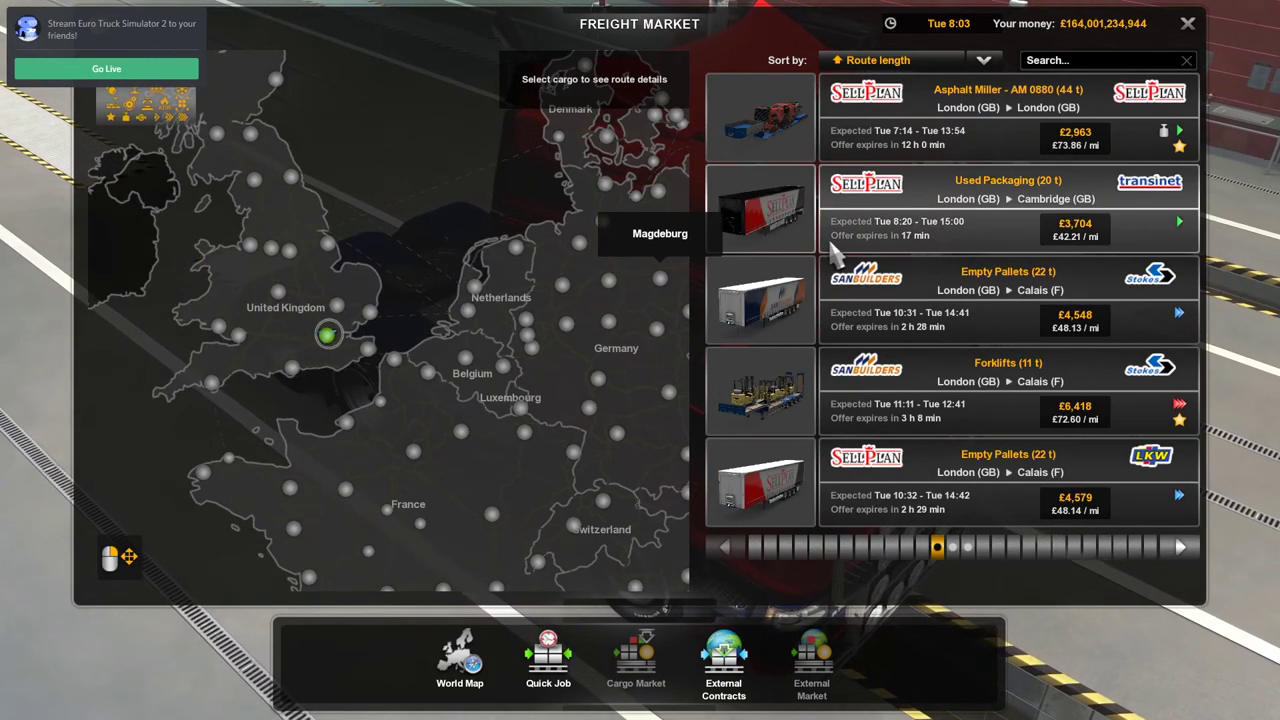